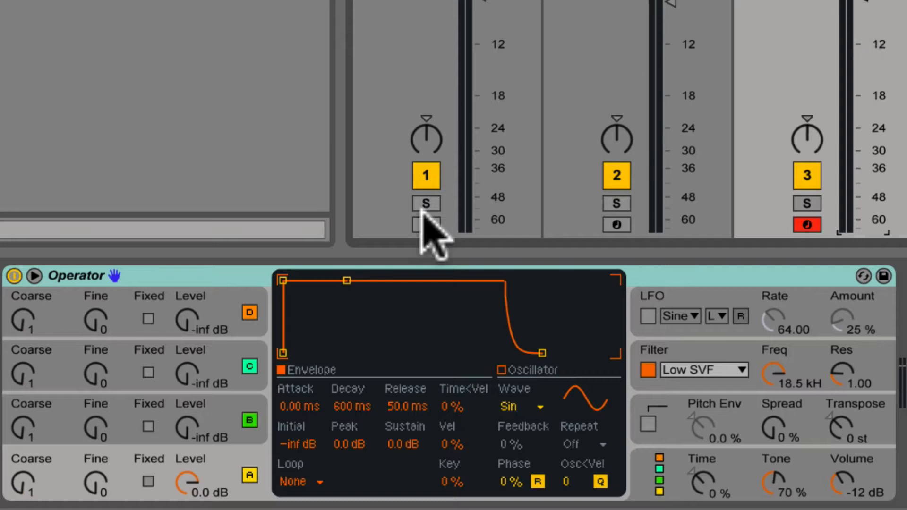
# Set Operator's algorithm to the two side-by-side pairs, B modulating A and D modulating C, after trying the all-parallel and fully stacked algorithms.
pyautogui.click(661, 475)
pyautogui.click(590, 294)
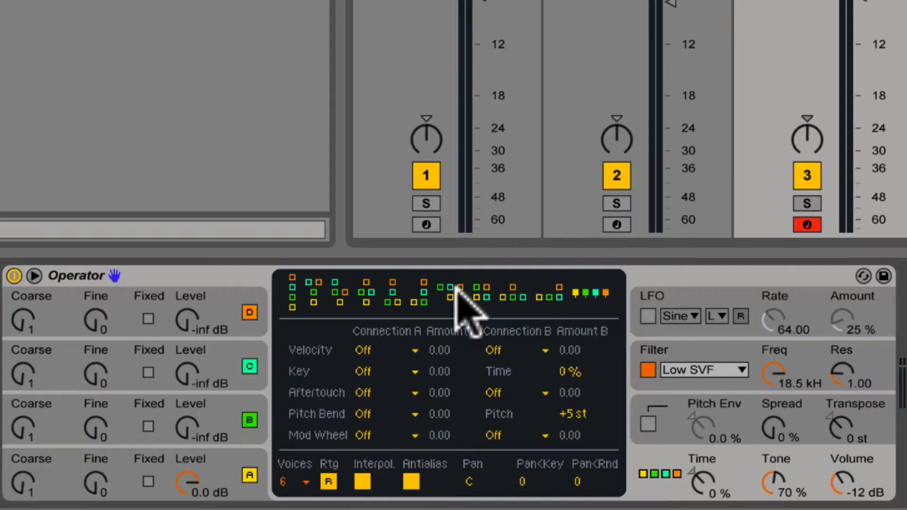
pyautogui.click(292, 292)
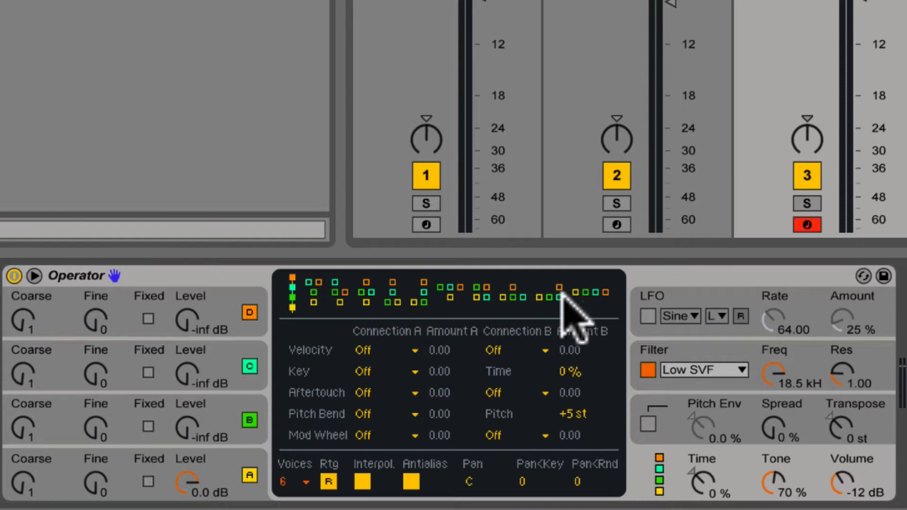
pyautogui.click(479, 292)
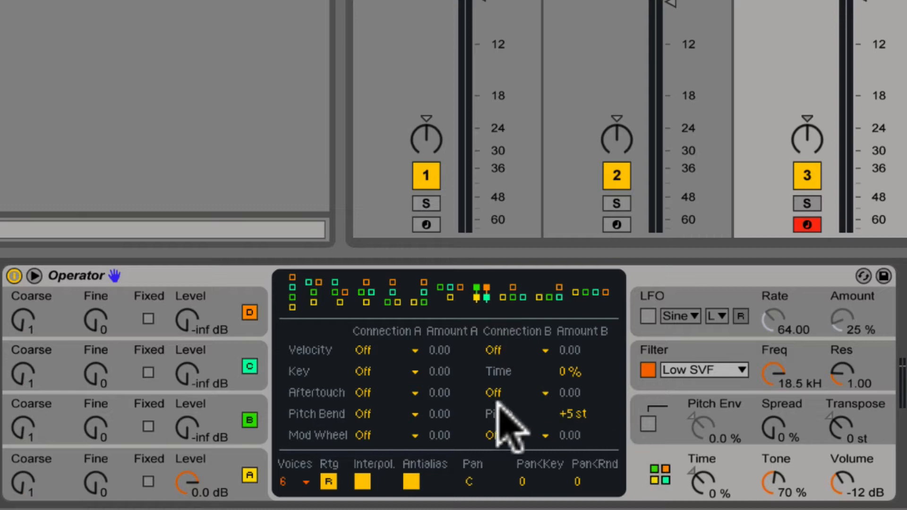
# Turn off oscillators B, C and D in Operator, leaving only oscillator A active.
pyautogui.click(250, 419)
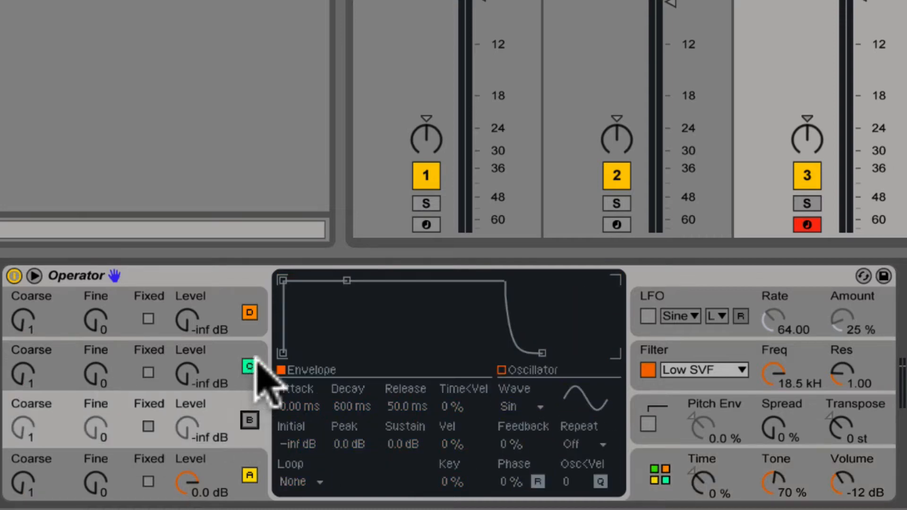
pyautogui.click(250, 366)
pyautogui.click(249, 312)
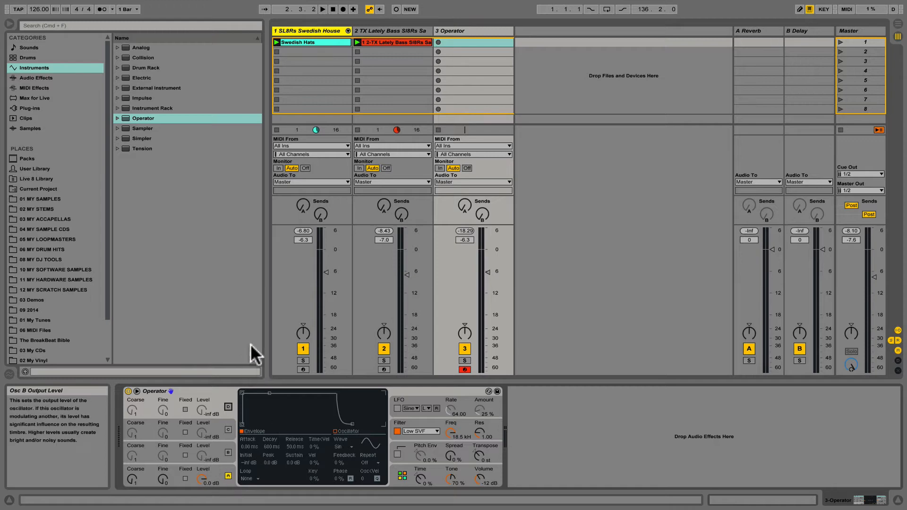
# Play the Swedish House drum track and the Lately Bass track soloed one after the other, and unsolo them to hear both together.
pyautogui.click(303, 361)
pyautogui.click(321, 10)
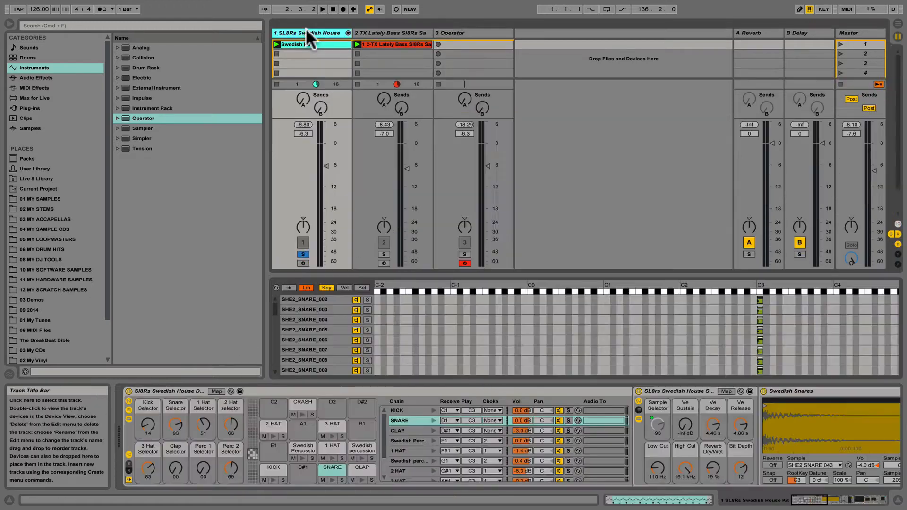
pyautogui.press('space')
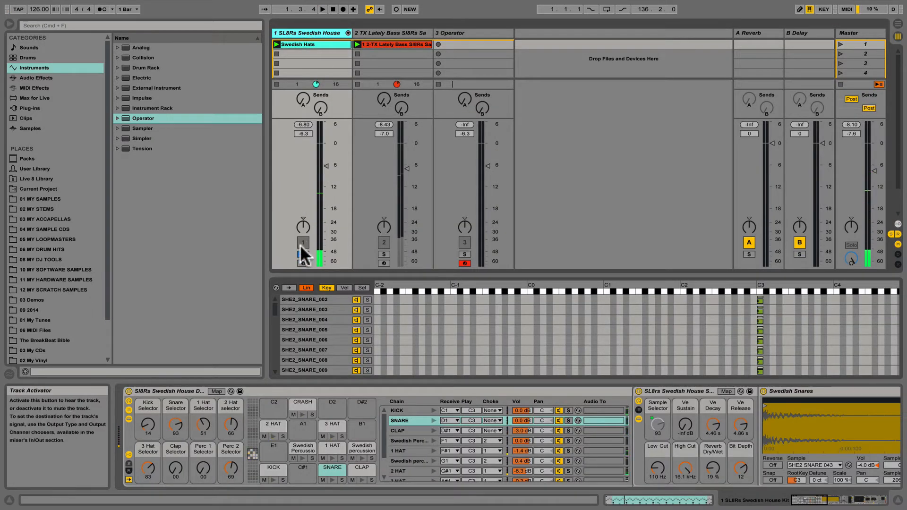
pyautogui.click(384, 254)
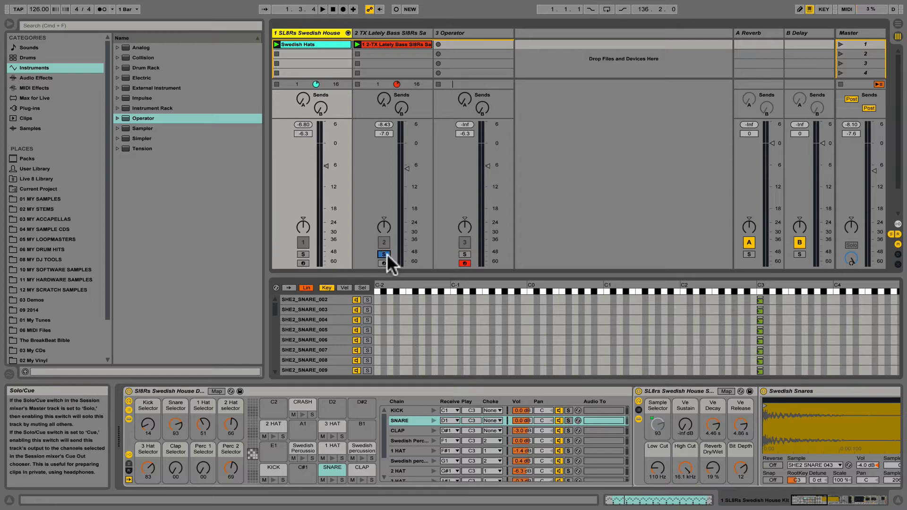
pyautogui.press('space')
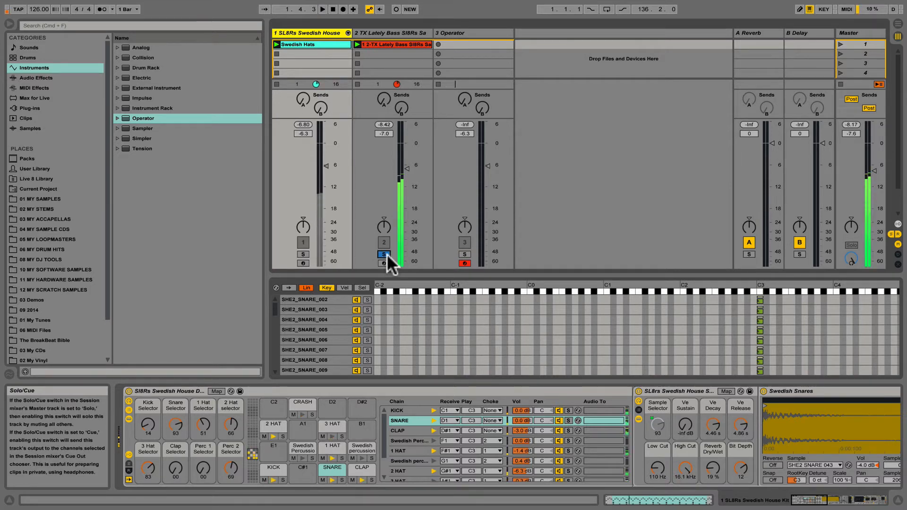
pyautogui.click(388, 254)
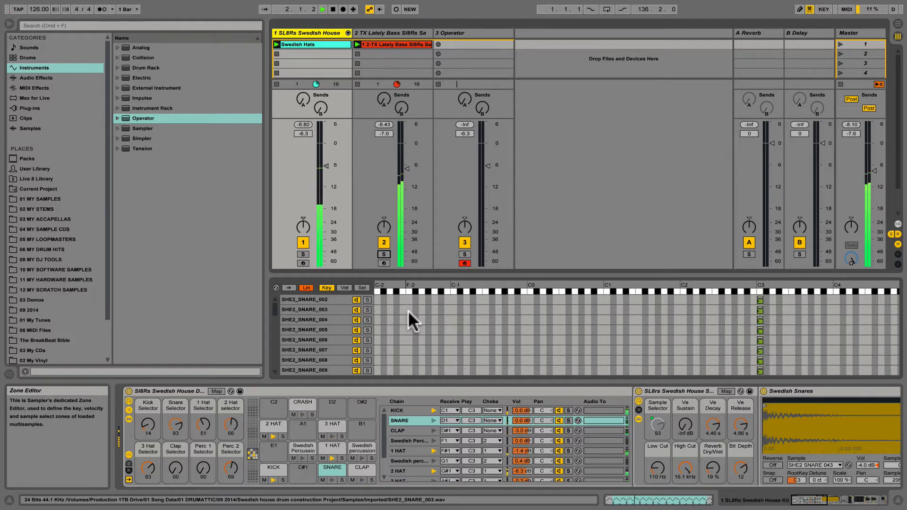
# Select the Operator track and play a few notes to audition its basic sine sound.
pyautogui.click(464, 32)
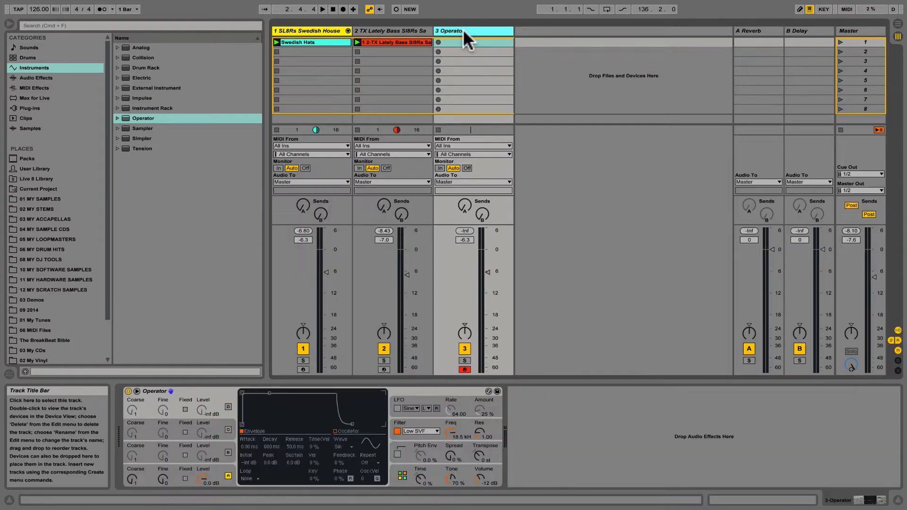
pyautogui.press('a')
pyautogui.press('a')
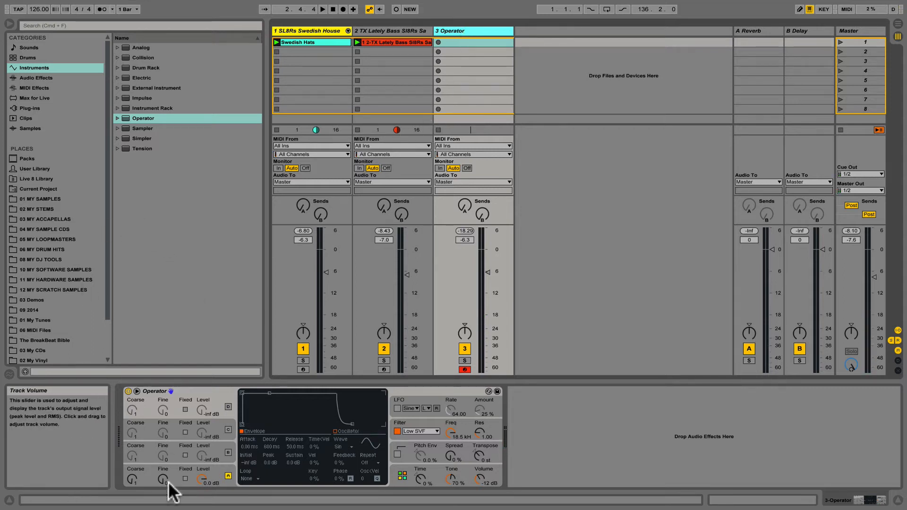
# Set oscillator A's waveform to Saw 8, after auditioning the fuller Saw 32 waveform.
pyautogui.click(214, 480)
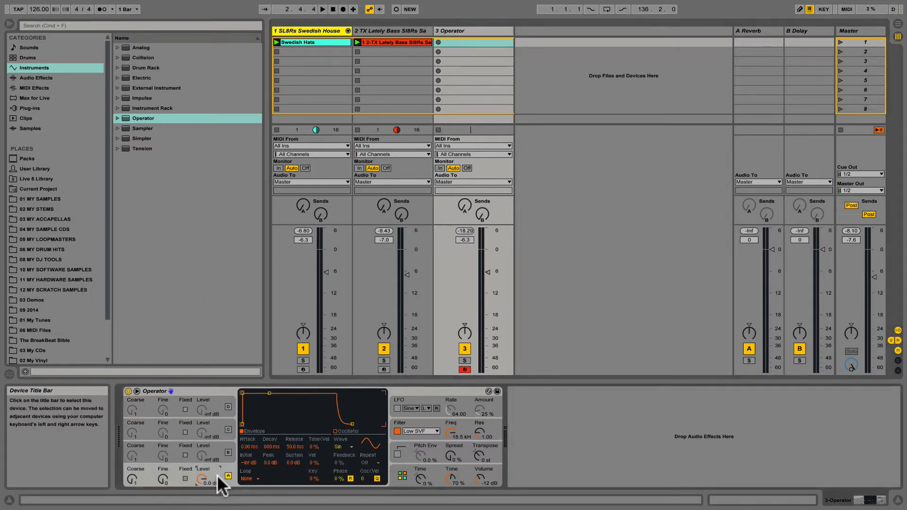
pyautogui.click(341, 446)
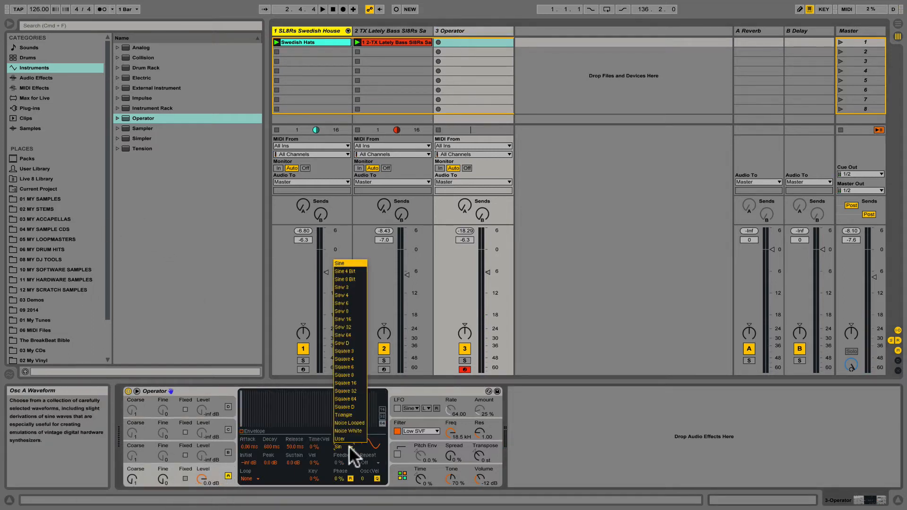
pyautogui.click(348, 326)
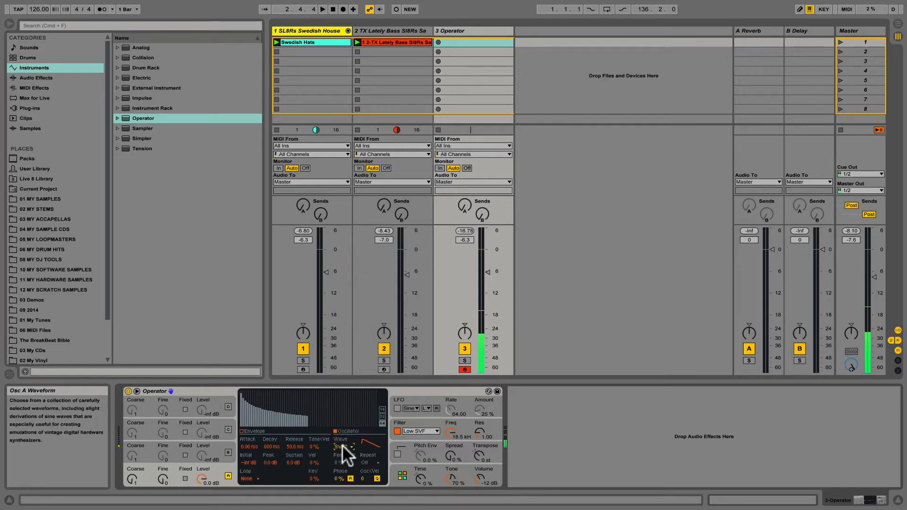
pyautogui.click(343, 445)
pyautogui.click(351, 311)
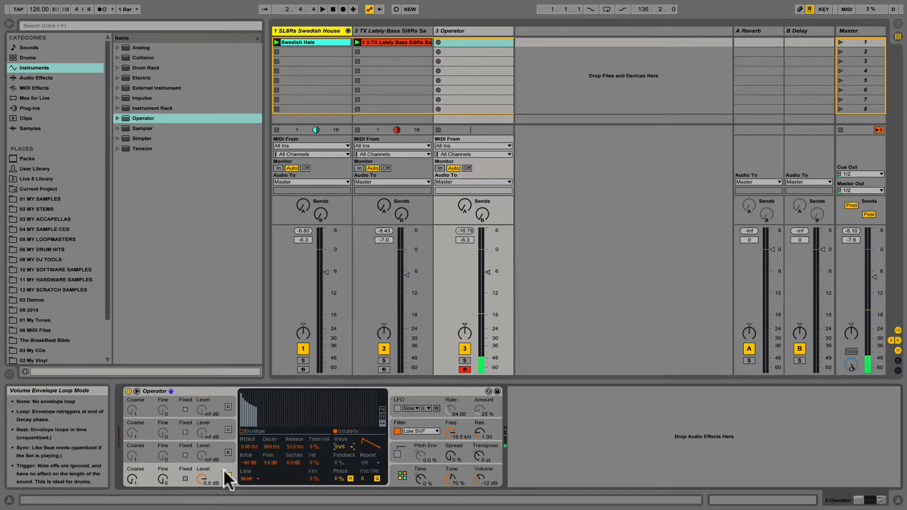
# Shape oscillator A's volume envelope with an attack of about 312 ms and a release of about 1.41 s.
pyautogui.click(245, 431)
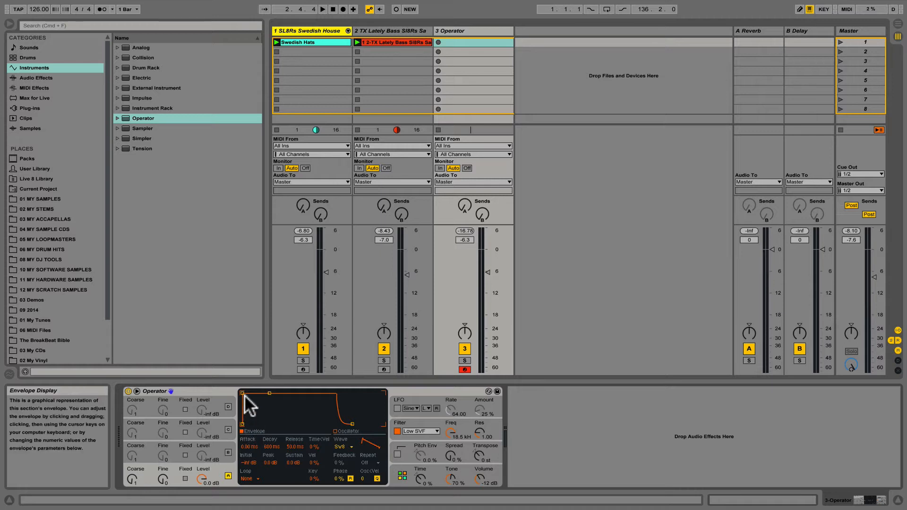
pyautogui.moveTo(243, 392); pyautogui.dragTo(273, 394)
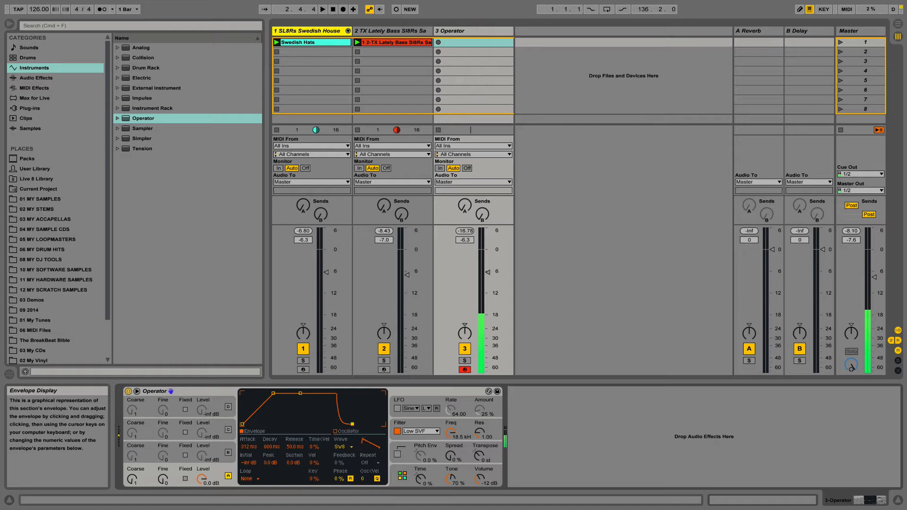
pyautogui.moveTo(352, 425); pyautogui.dragTo(366, 425)
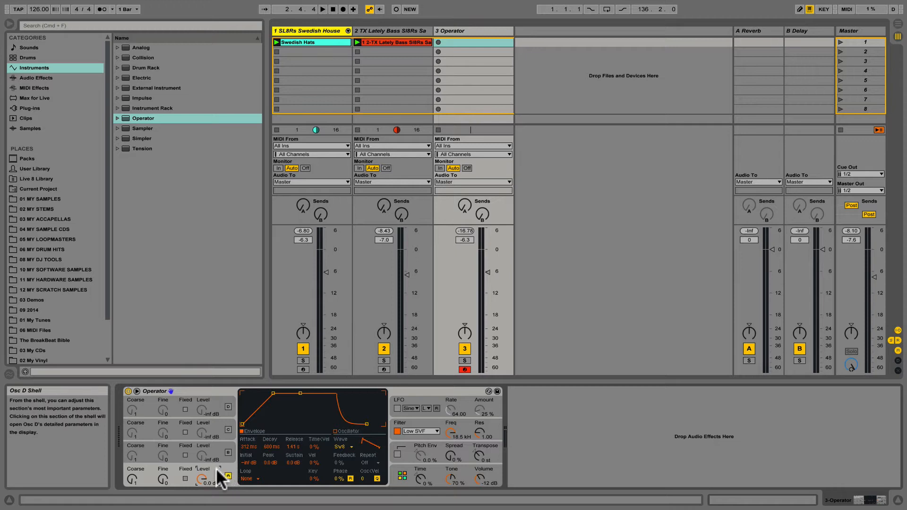
pyautogui.click(408, 447)
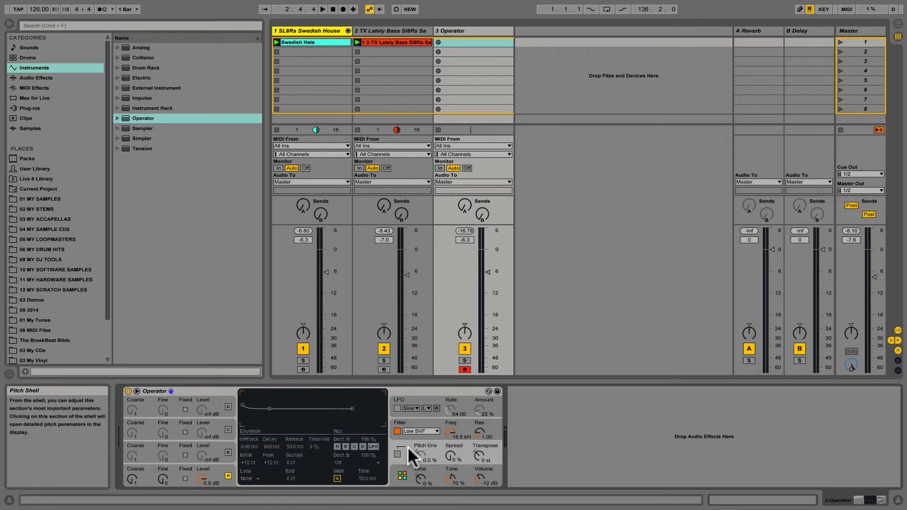
pyautogui.click(410, 421)
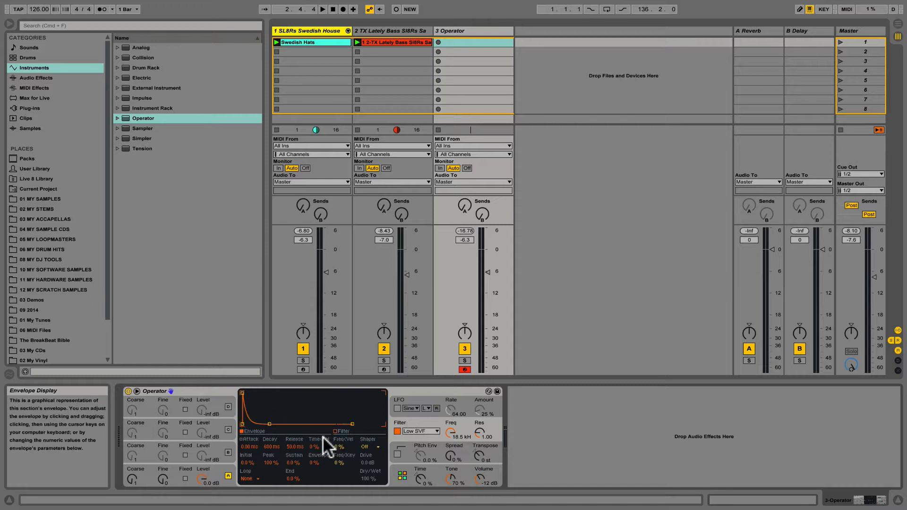
pyautogui.click(218, 473)
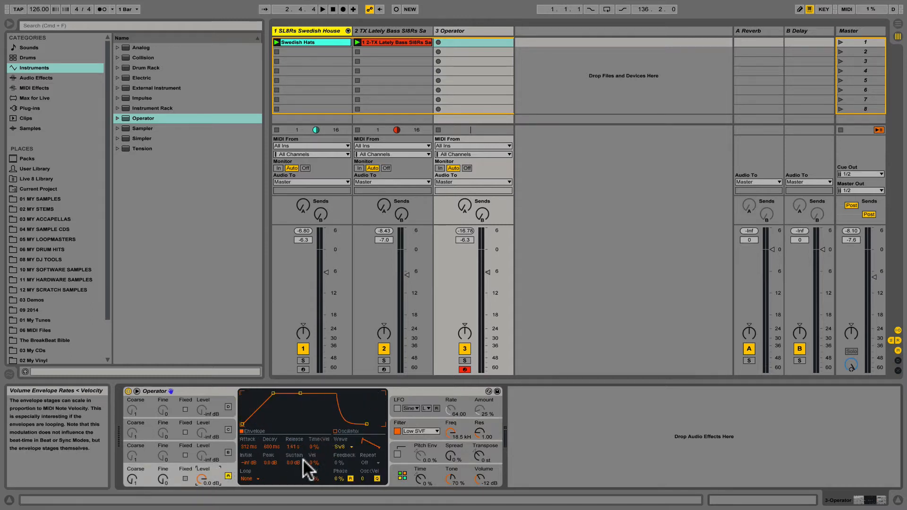
# Enable the LFO with its amount at 85% and lower the filter frequency to about 2.48 kHz.
pyautogui.click(411, 398)
pyautogui.click(397, 408)
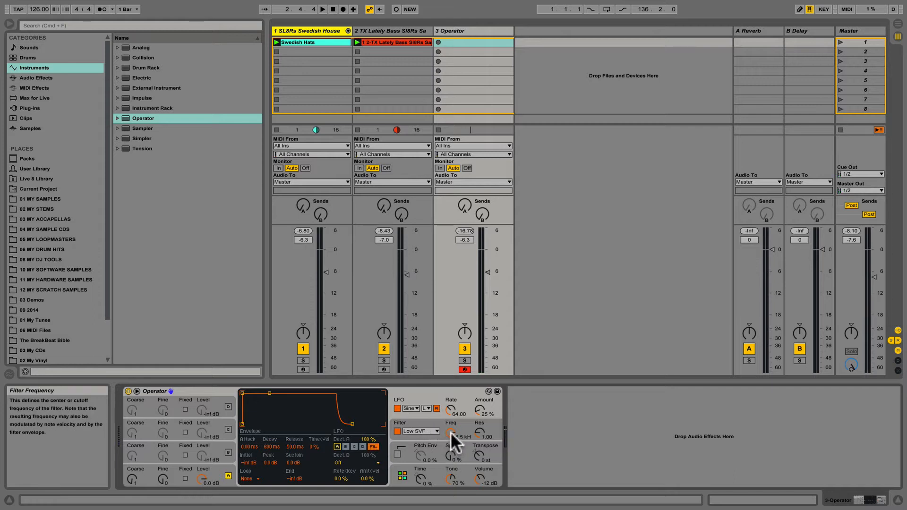
pyautogui.moveTo(451, 432); pyautogui.dragTo(451, 448)
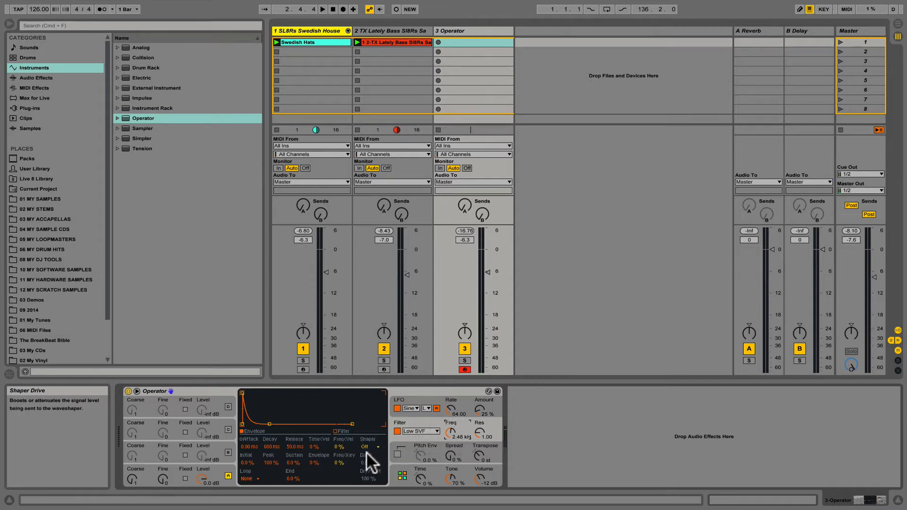
pyautogui.click(478, 409)
pyautogui.moveTo(478, 409); pyautogui.dragTo(478, 392)
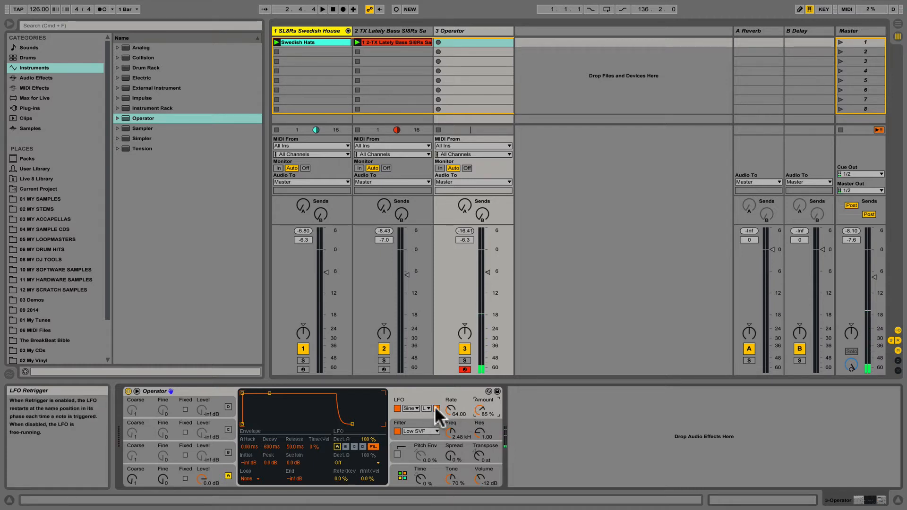
# Sync the LFO's range to the song tempo and set its rate to 1/16.
pyautogui.click(418, 407)
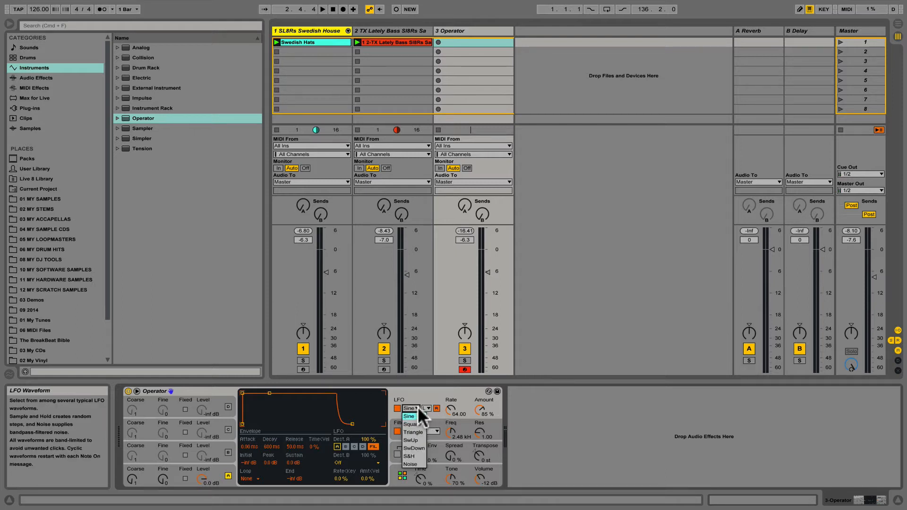
pyautogui.click(428, 396)
pyautogui.click(429, 407)
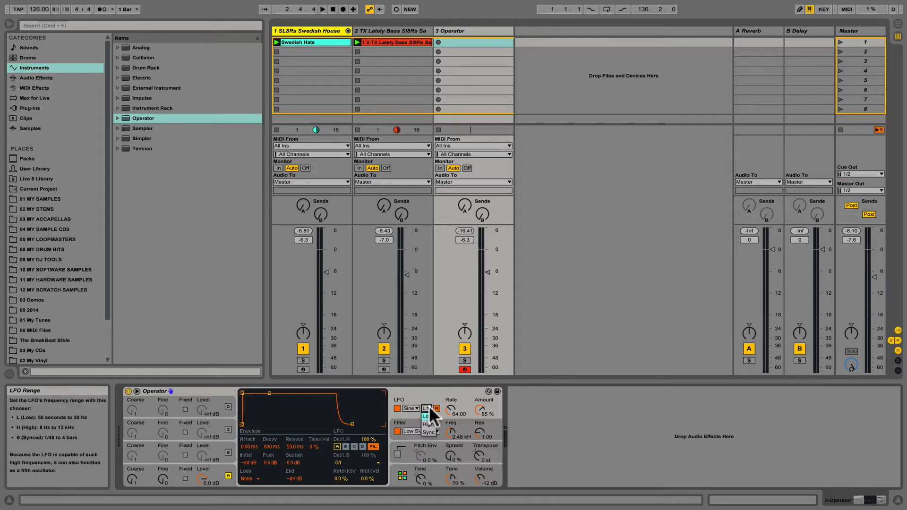
pyautogui.click(428, 432)
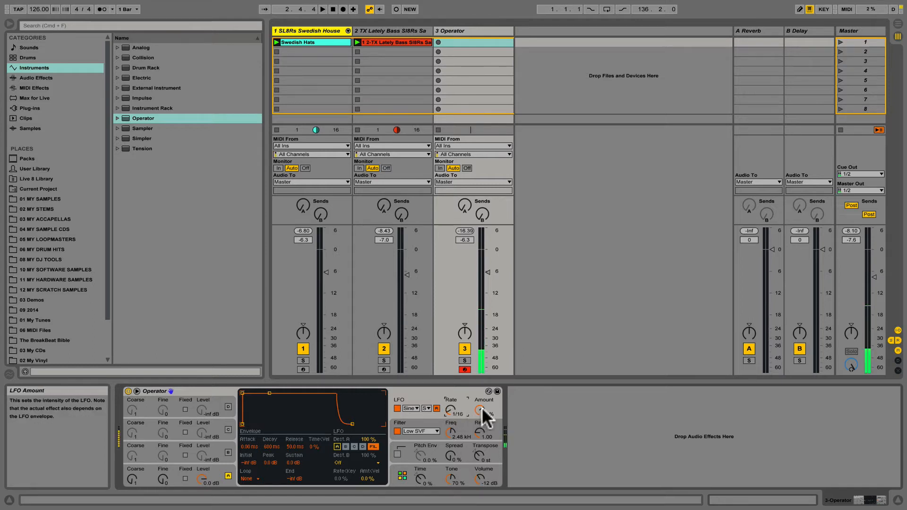
# Reduce the LFO amount to 47% and change the LFO waveform to S&H.
pyautogui.moveTo(483, 407); pyautogui.dragTo(482, 428)
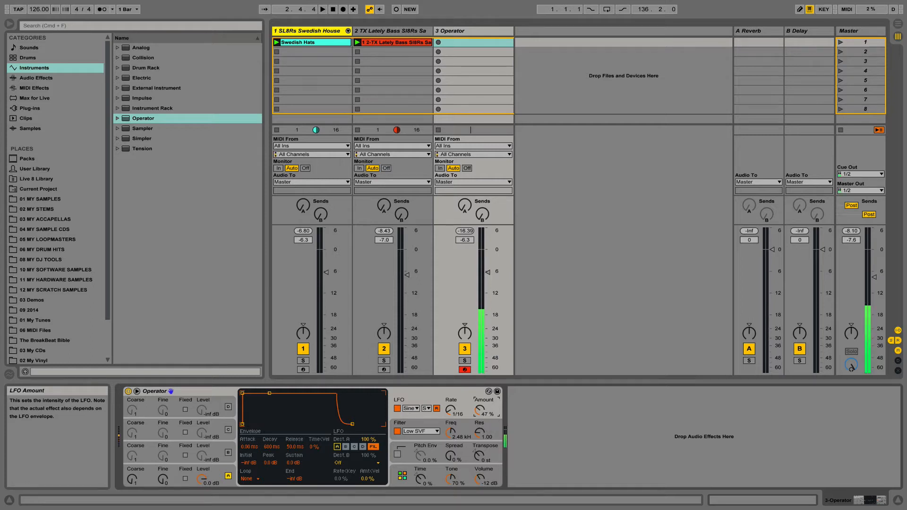
pyautogui.click(414, 408)
pyautogui.click(412, 457)
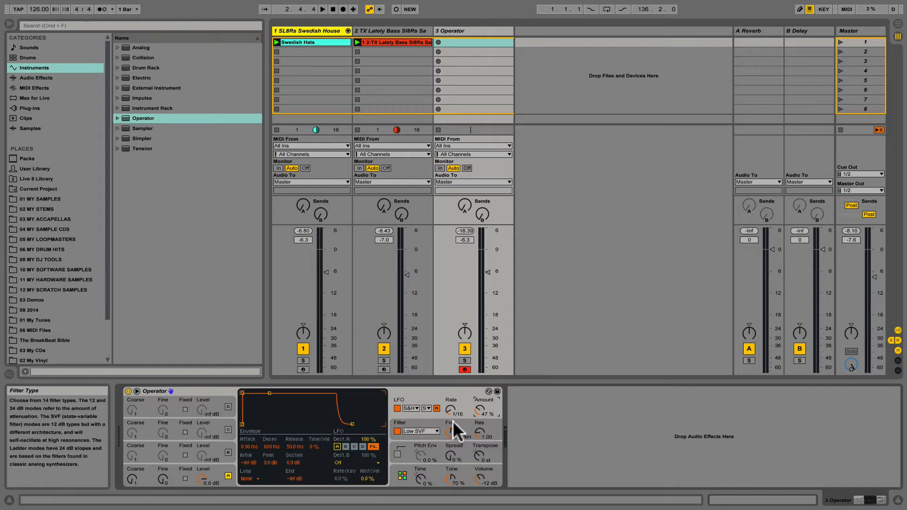
# Set the filter to Low 12dB at about 1.77 kHz and reduce the LFO amount to 39%.
pyautogui.click(437, 432)
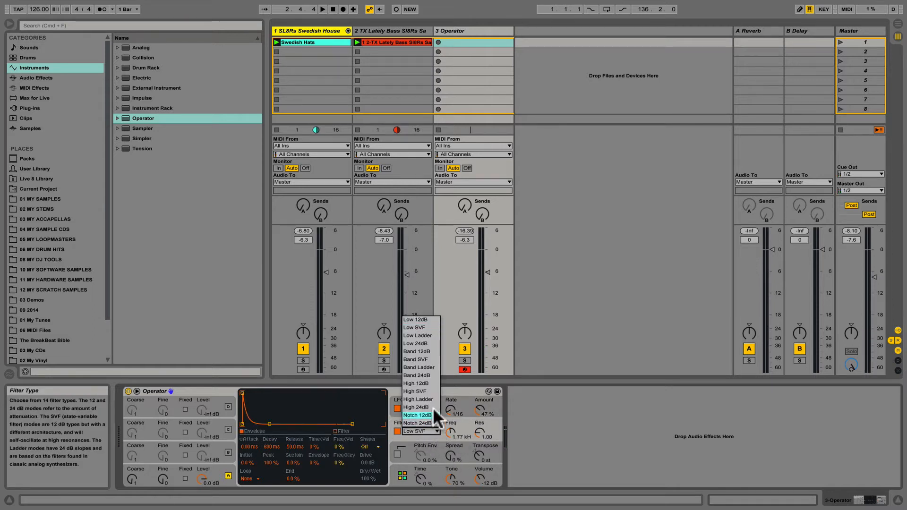
pyautogui.click(426, 320)
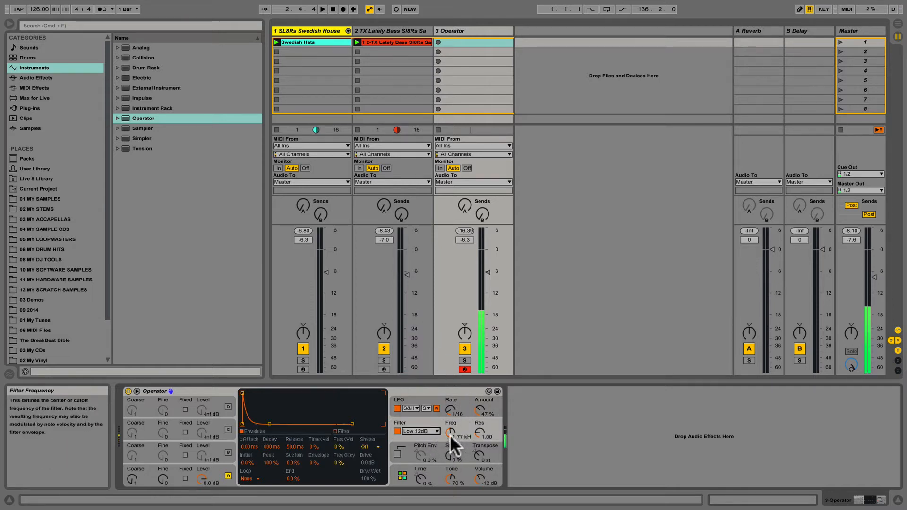
pyautogui.click(478, 409)
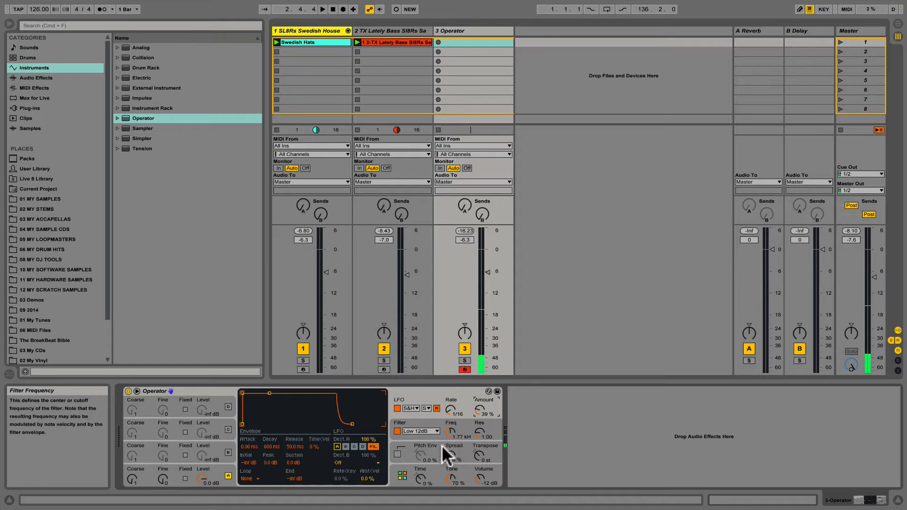
# Set the filter envelope amount to 100% with an attack of about 823 ms and lower the filter frequency to 1.06 kHz.
pyautogui.click(414, 447)
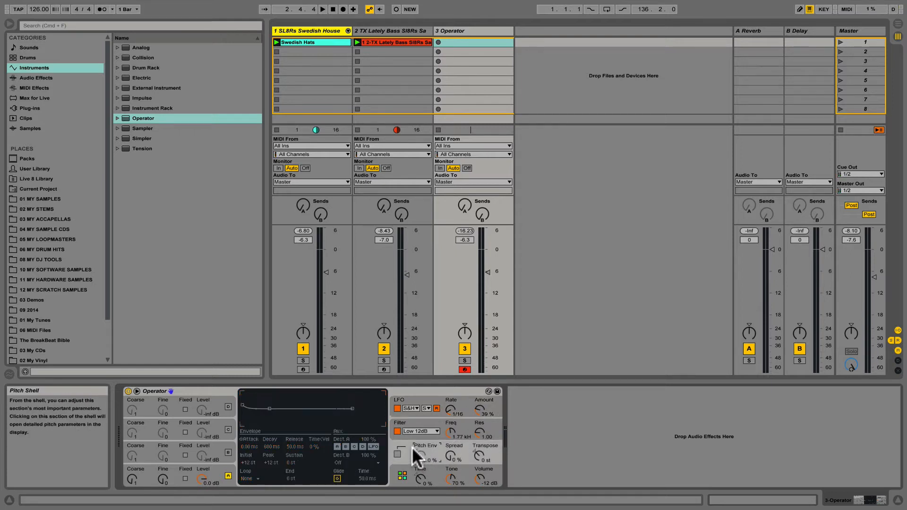
pyautogui.click(421, 421)
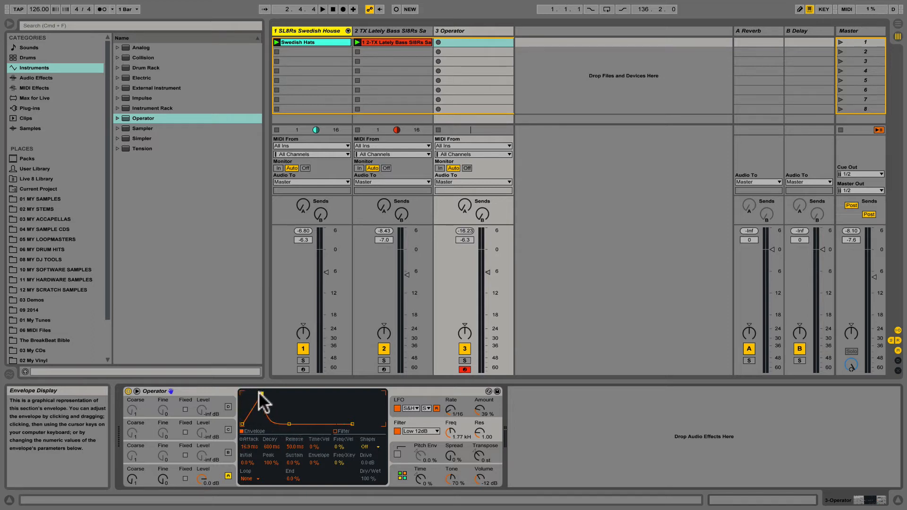
pyautogui.moveTo(260, 392); pyautogui.dragTo(255, 393)
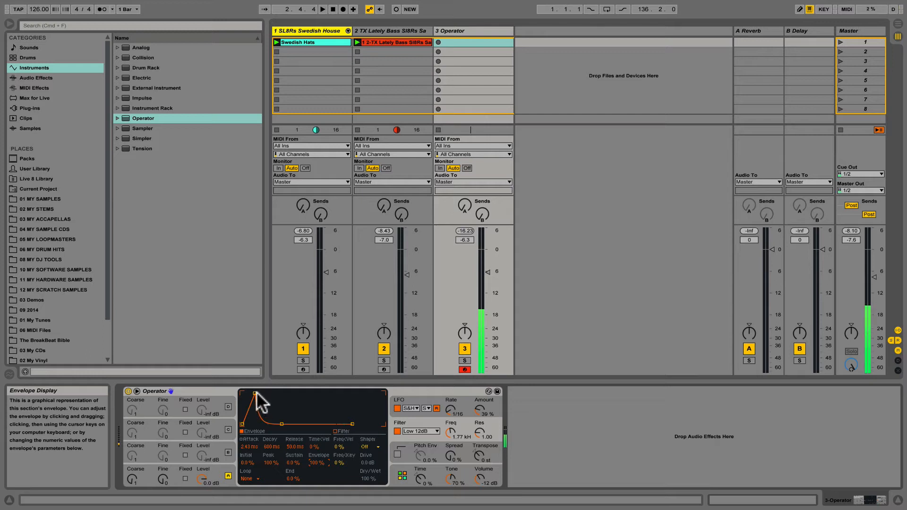
pyautogui.moveTo(255, 393); pyautogui.dragTo(277, 393)
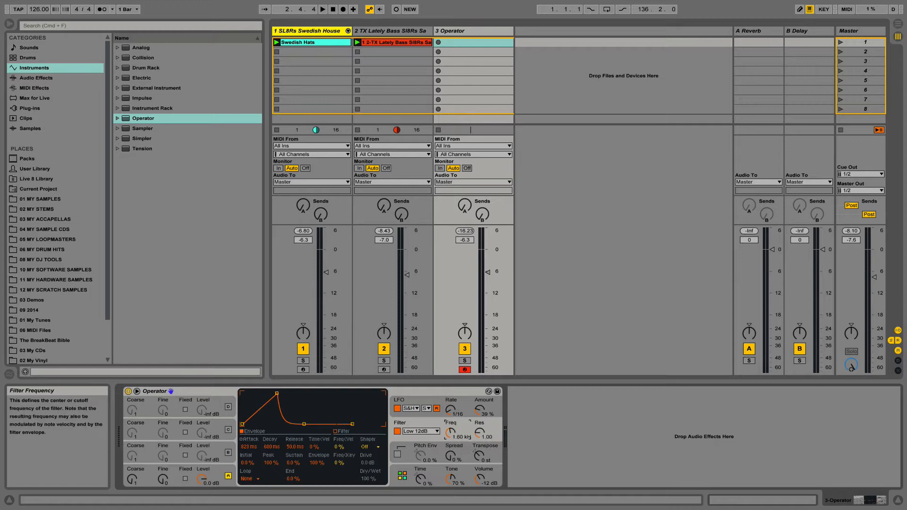
pyautogui.moveTo(451, 433); pyautogui.dragTo(449, 432)
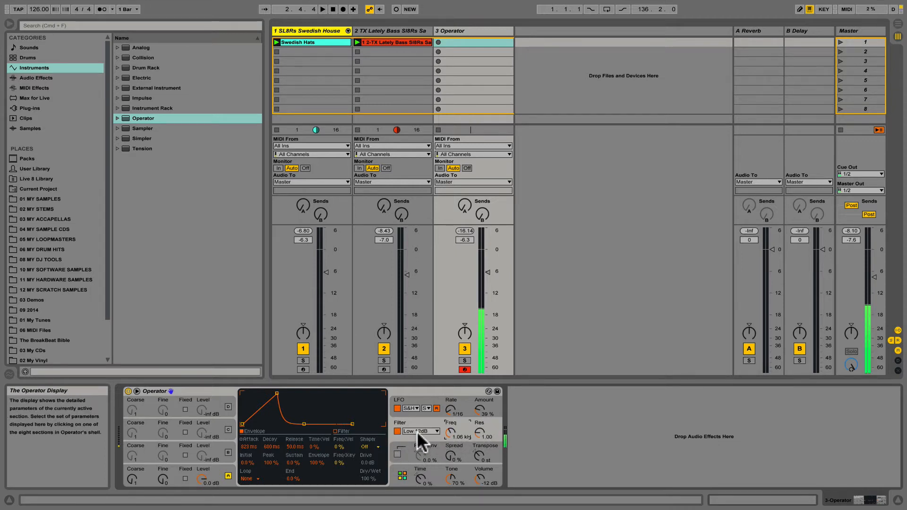
# Switch off the LFO and set the filter to 269 Hz with an envelope attack of about 540 ms.
pyautogui.click(397, 407)
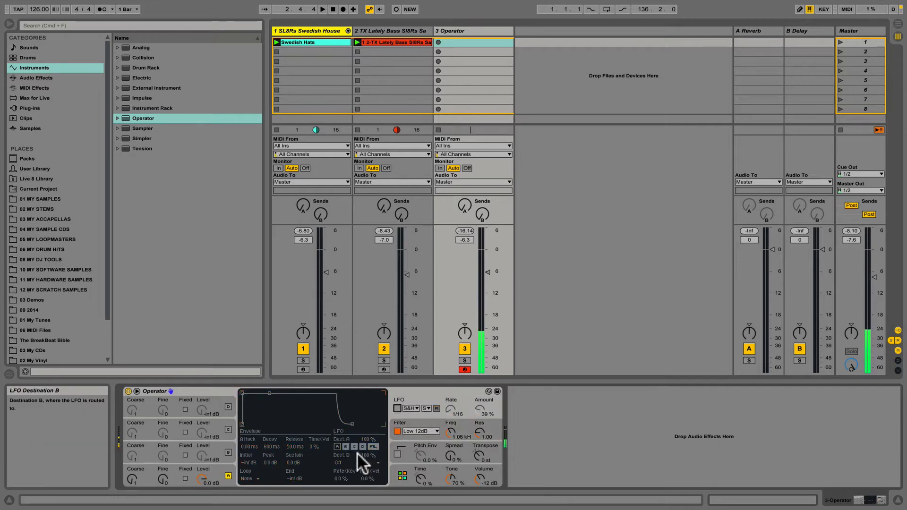
pyautogui.click(413, 419)
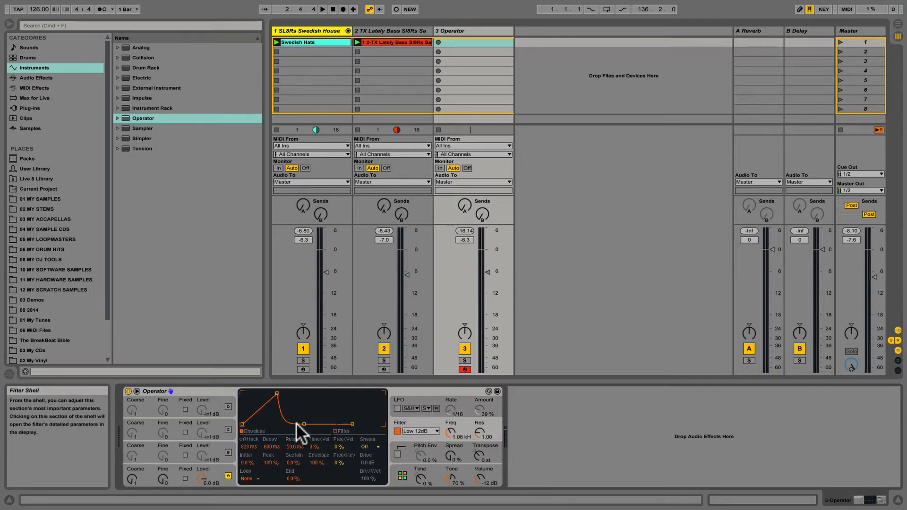
pyautogui.moveTo(277, 394); pyautogui.dragTo(290, 393)
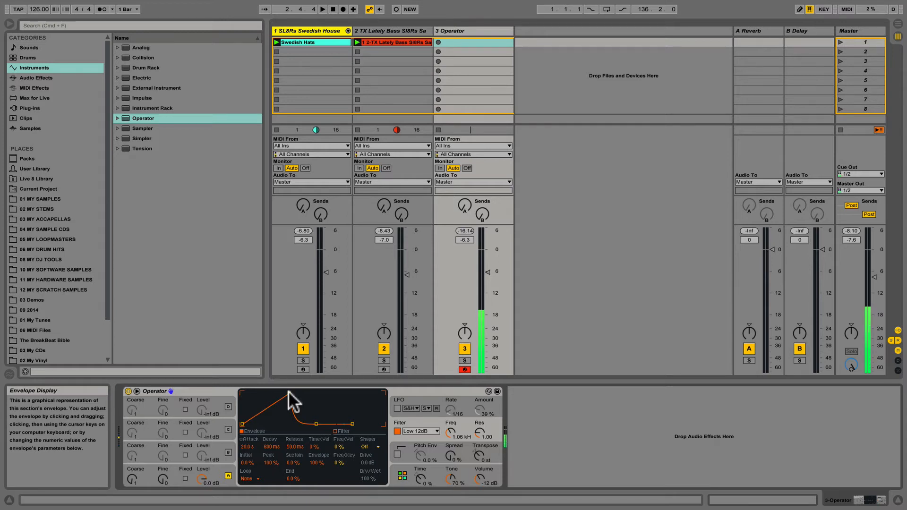
pyautogui.moveTo(448, 430); pyautogui.dragTo(448, 453)
pyautogui.moveTo(289, 394); pyautogui.dragTo(276, 394)
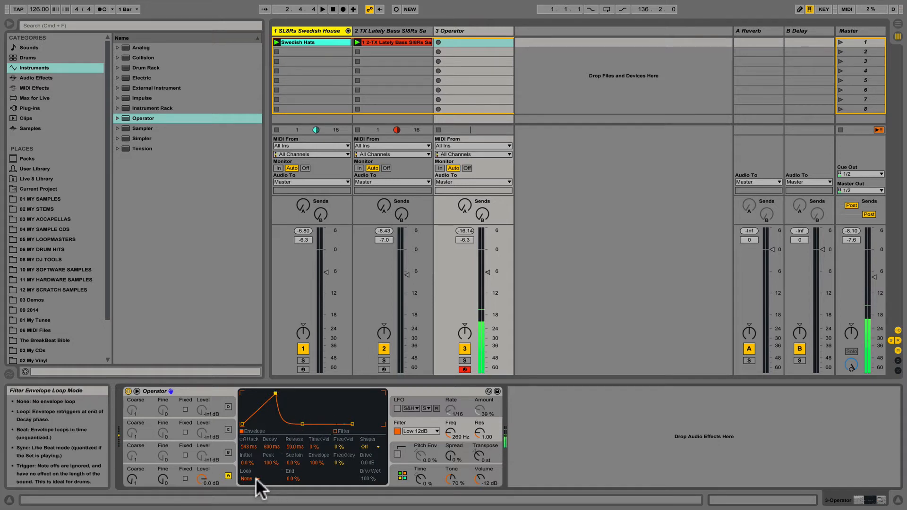
# Set the filter envelope's decay to 1.24 s and its loop mode to Sync.
pyautogui.moveTo(301, 422); pyautogui.dragTo(323, 424)
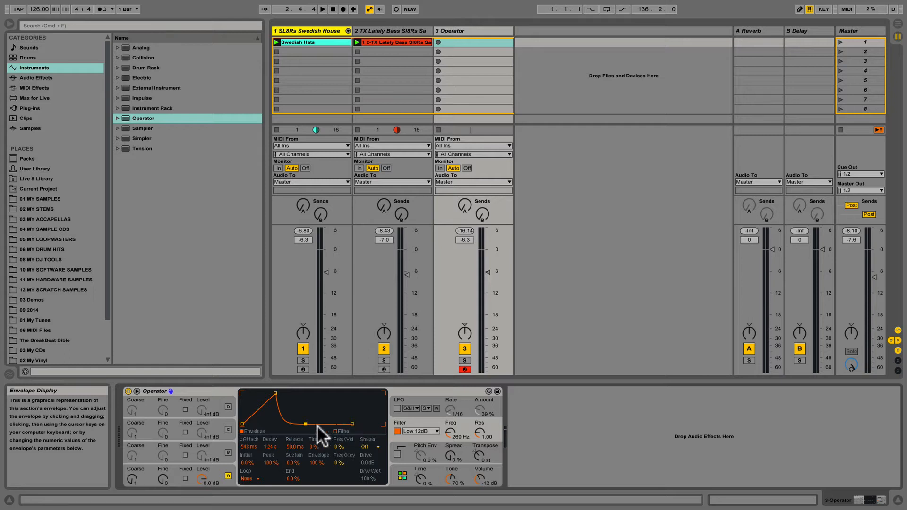
pyautogui.click(255, 478)
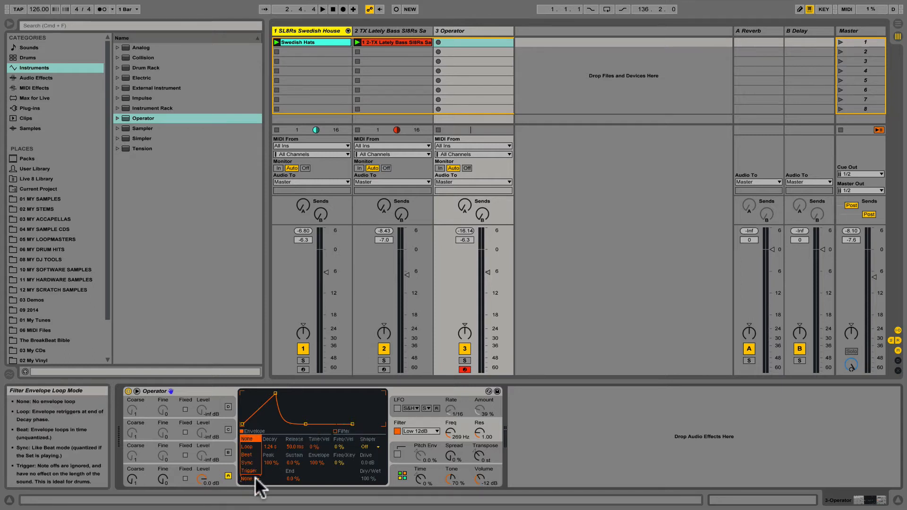
pyautogui.click(253, 461)
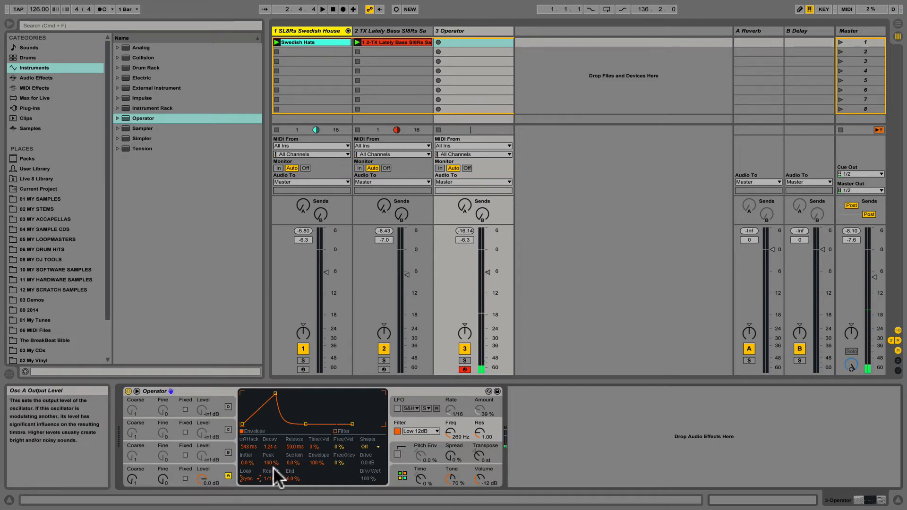
# Change oscillator A's waveform to Saw D and lower its level to -13 dB.
pyautogui.click(211, 472)
pyautogui.click(347, 446)
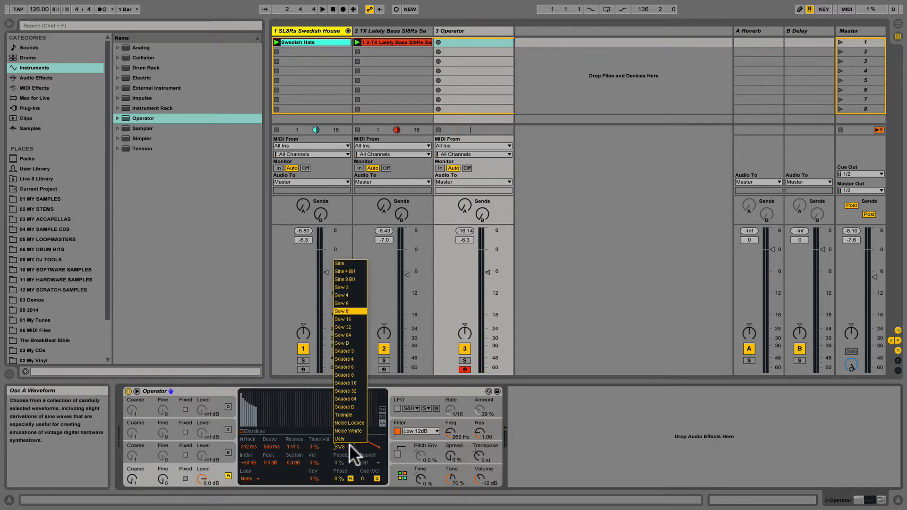
pyautogui.click(351, 342)
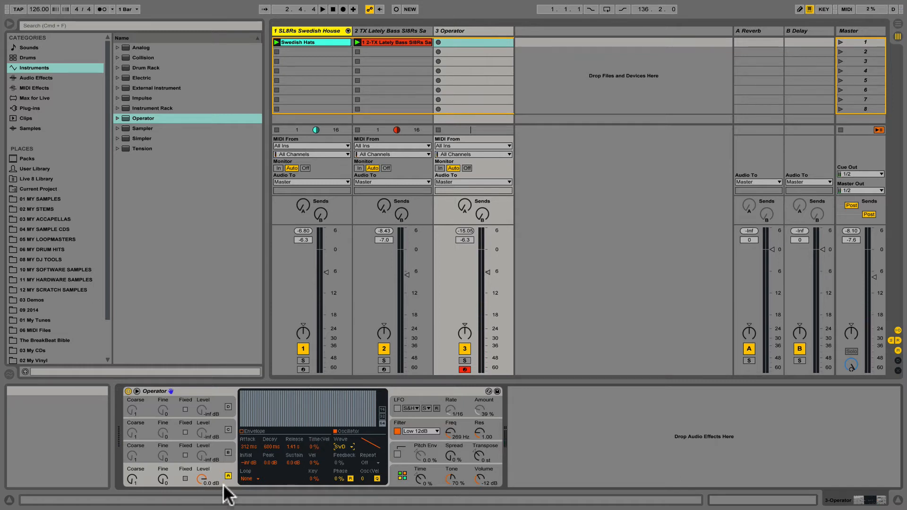
pyautogui.moveTo(202, 479); pyautogui.dragTo(202, 491)
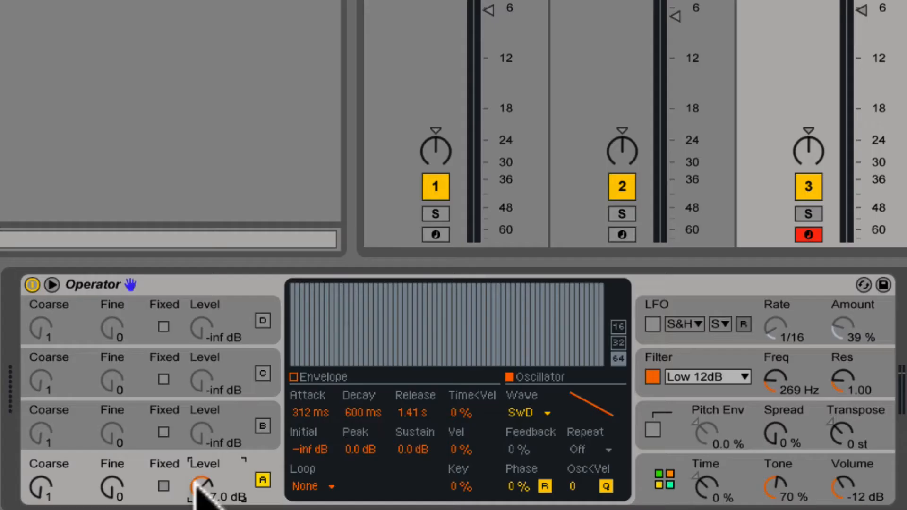
pyautogui.moveTo(202, 477); pyautogui.dragTo(202, 487)
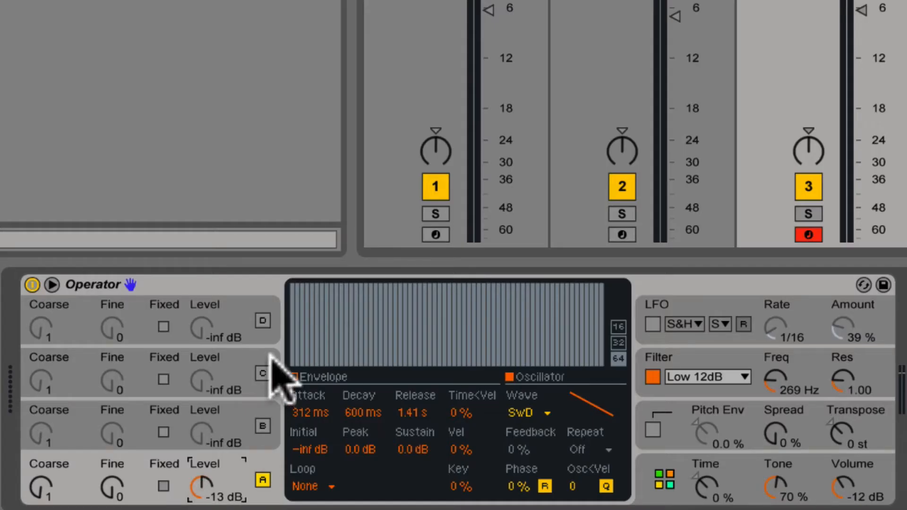
# Give oscillator B a Square D waveform at -34 dB with an envelope attack of about 946 ms.
pyautogui.click(263, 427)
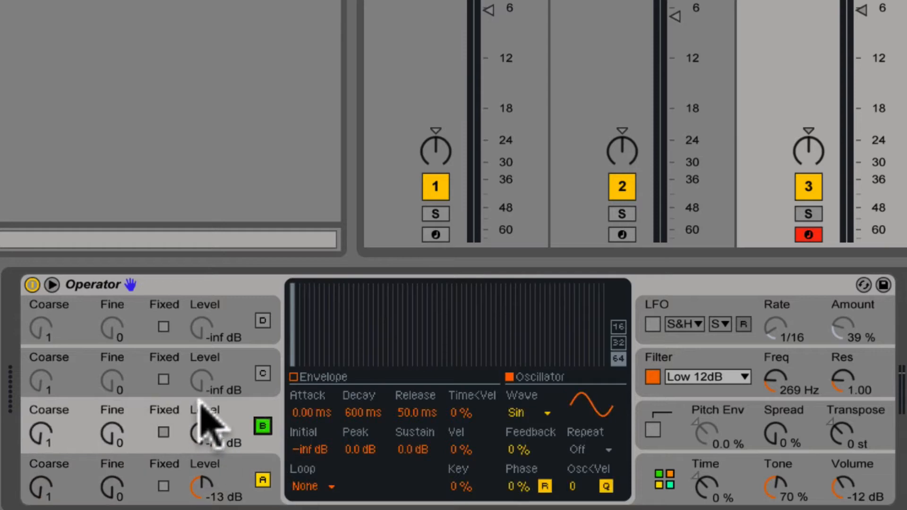
pyautogui.click(555, 407)
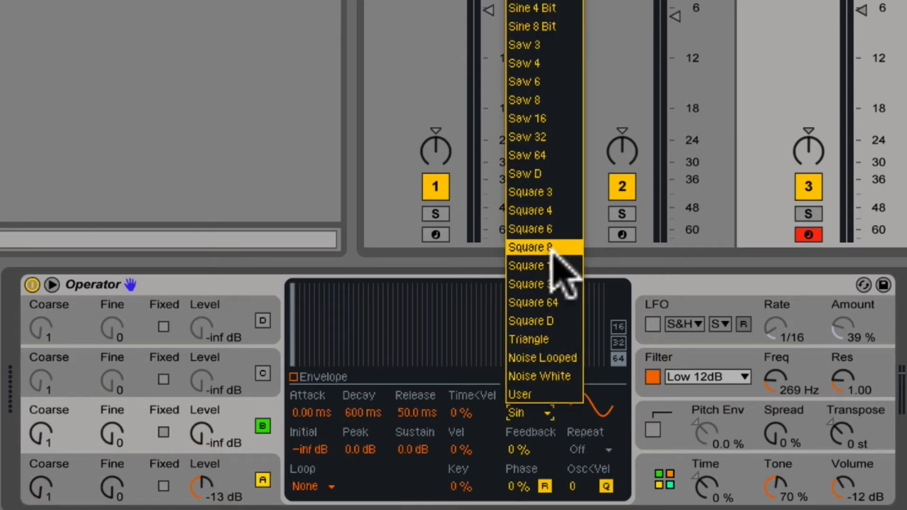
pyautogui.click(549, 320)
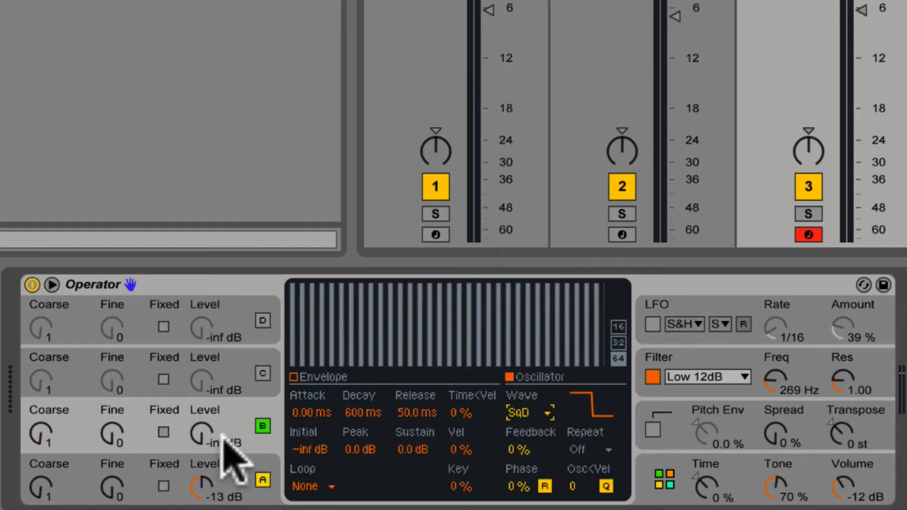
pyautogui.moveTo(204, 440); pyautogui.dragTo(204, 425)
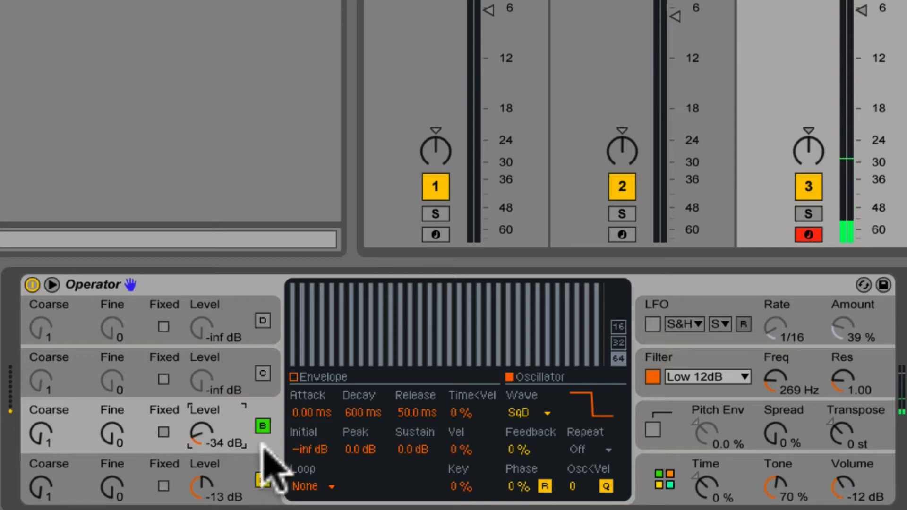
pyautogui.click(302, 380)
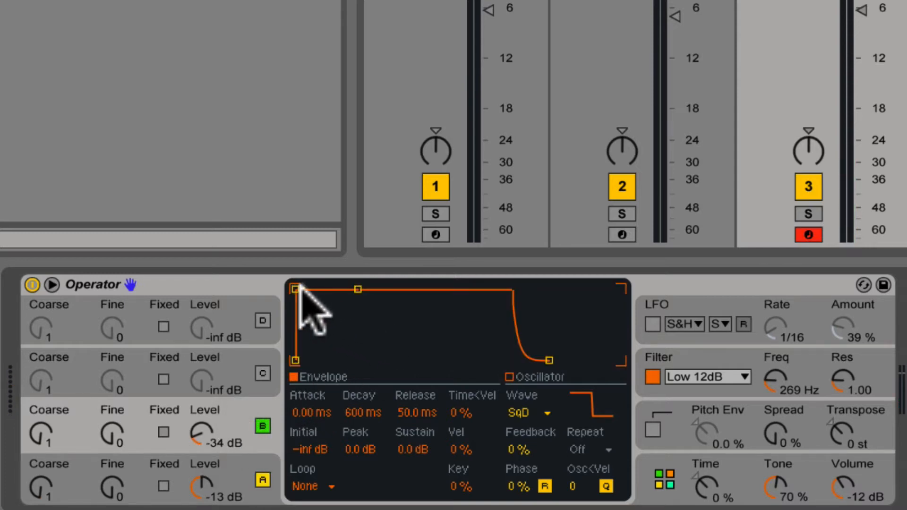
pyautogui.moveTo(298, 290); pyautogui.dragTo(377, 289)
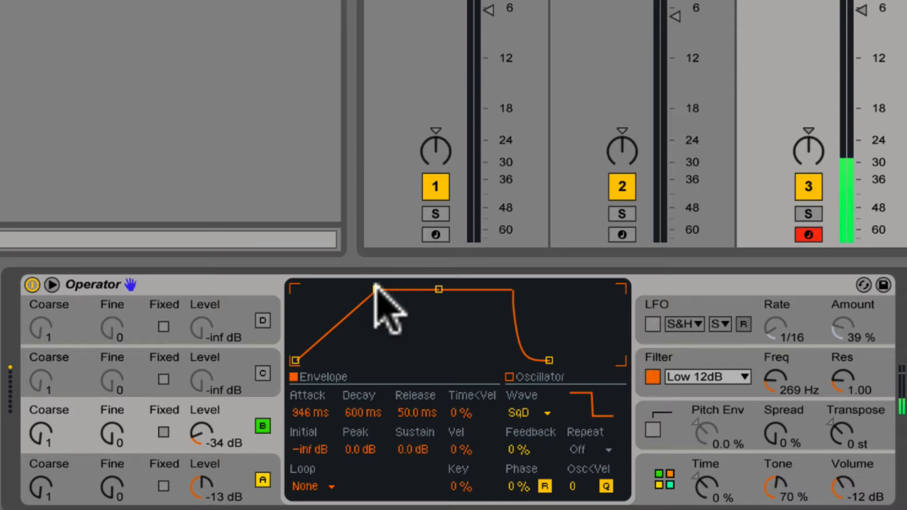
# Raise oscillator B's coarse tuning to 5 and set the levels to -41 dB for B and -14 dB for A.
pyautogui.moveTo(40, 432); pyautogui.dragTo(41, 418)
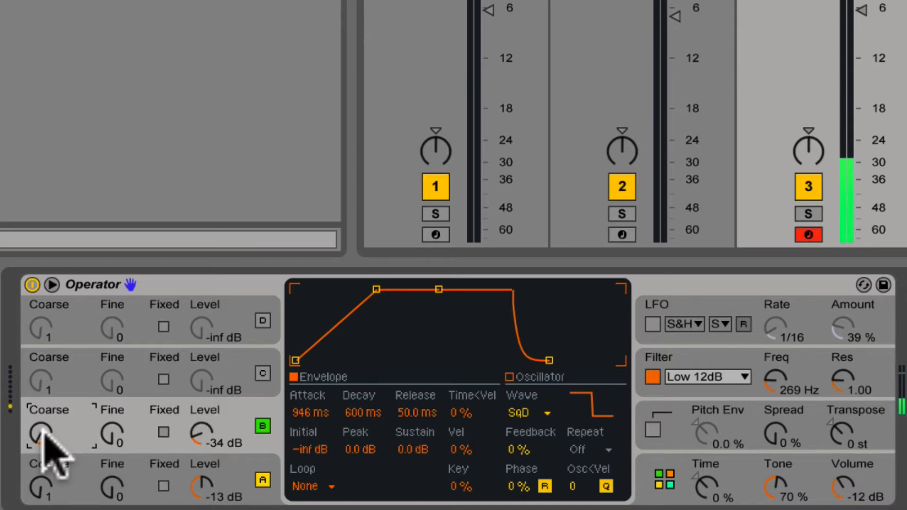
pyautogui.moveTo(196, 436); pyautogui.dragTo(201, 472)
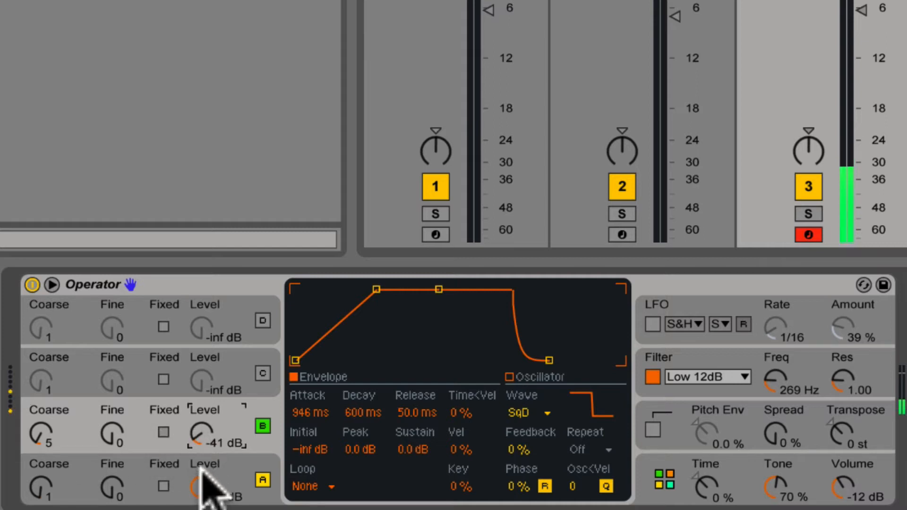
pyautogui.click(202, 480)
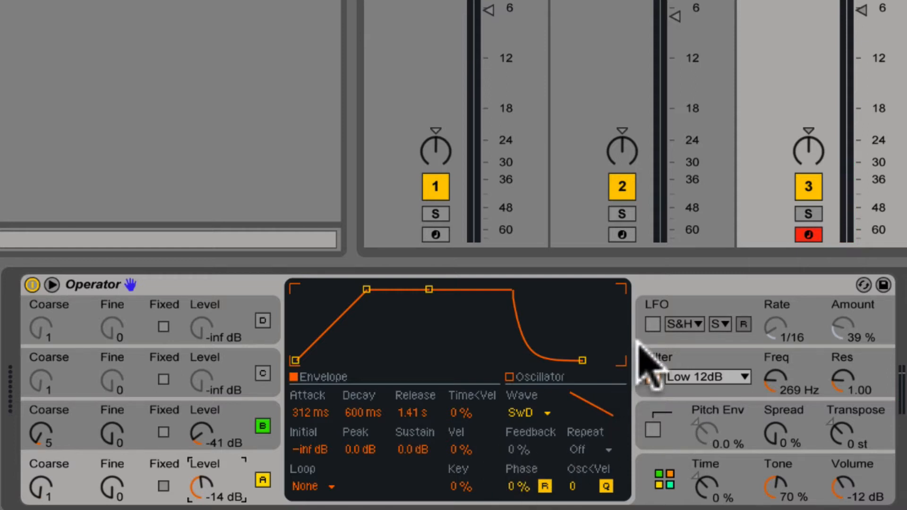
# Switch the LFO back on and reduce its amount to 8.6%.
pyautogui.click(652, 324)
pyautogui.moveTo(867, 332); pyautogui.dragTo(867, 337)
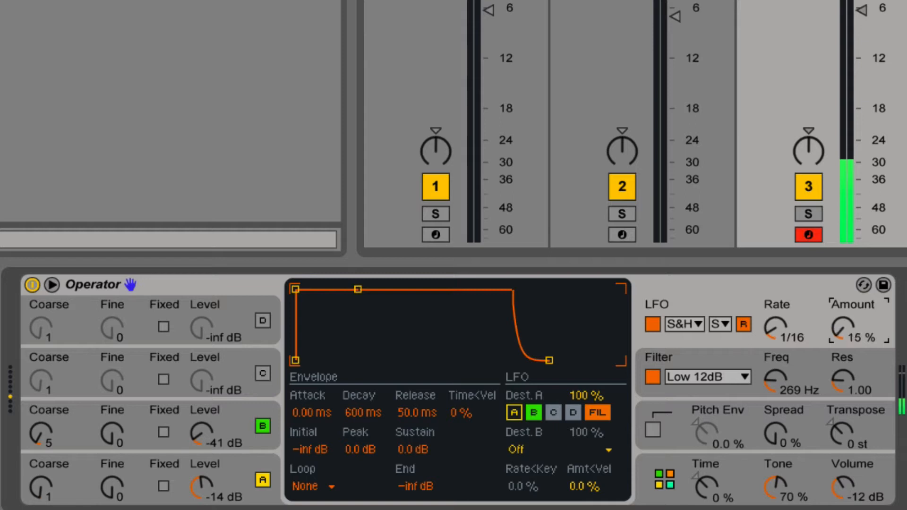
pyautogui.moveTo(848, 333); pyautogui.dragTo(848, 337)
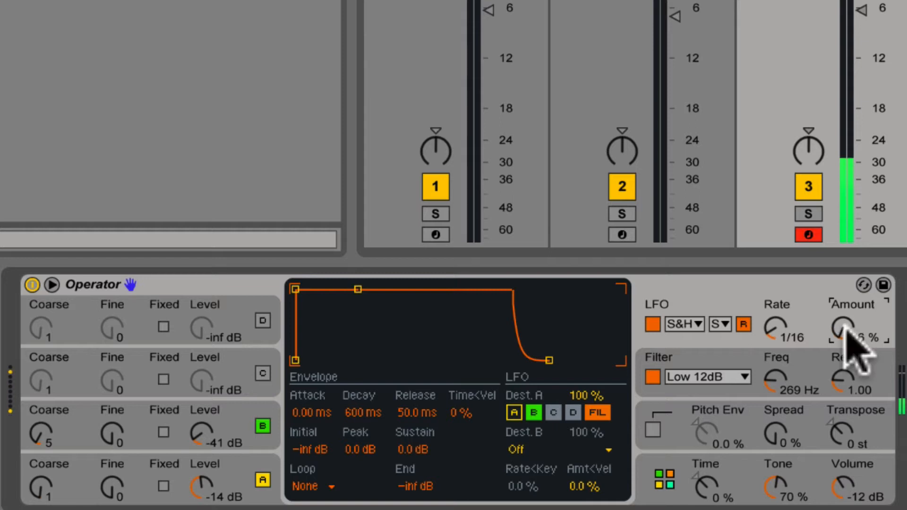
# Change the LFO waveform to SwUp with an amount of 14% and a rate of 1/12.
pyautogui.click(697, 327)
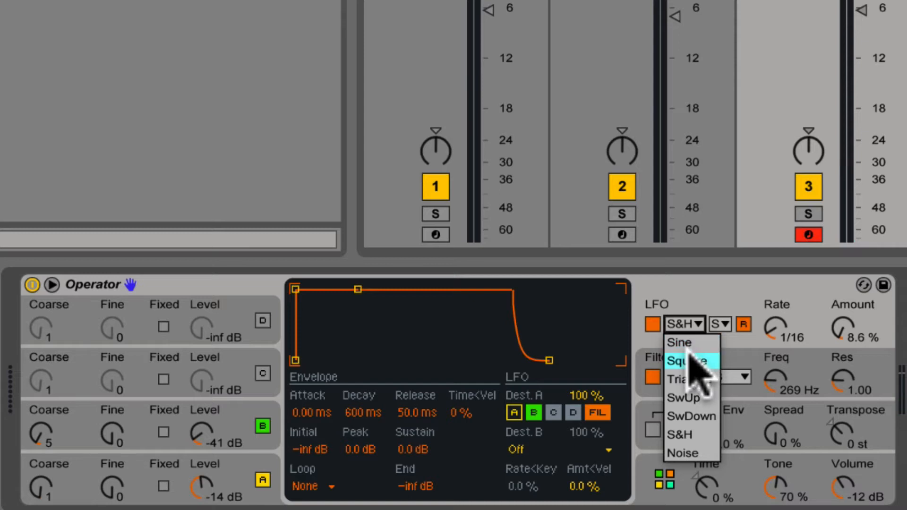
pyautogui.click(689, 395)
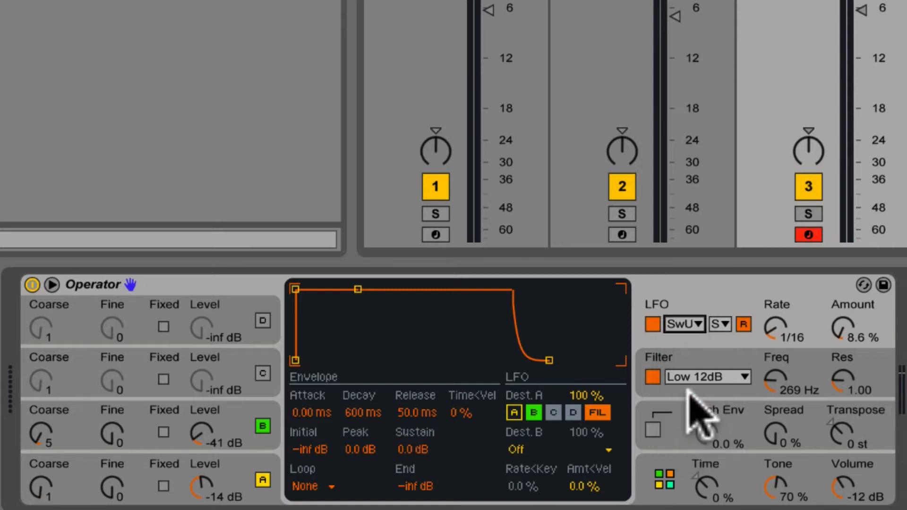
pyautogui.moveTo(841, 326); pyautogui.dragTo(842, 314)
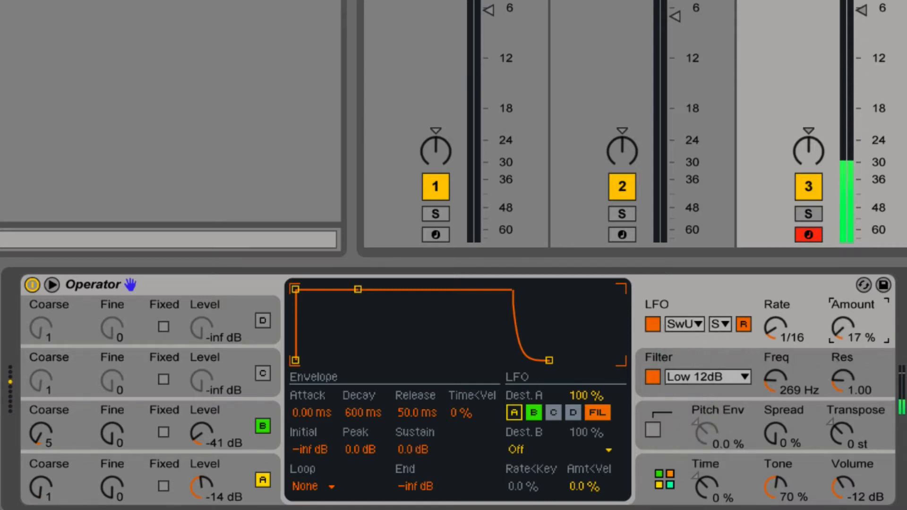
pyautogui.moveTo(776, 327); pyautogui.dragTo(775, 317)
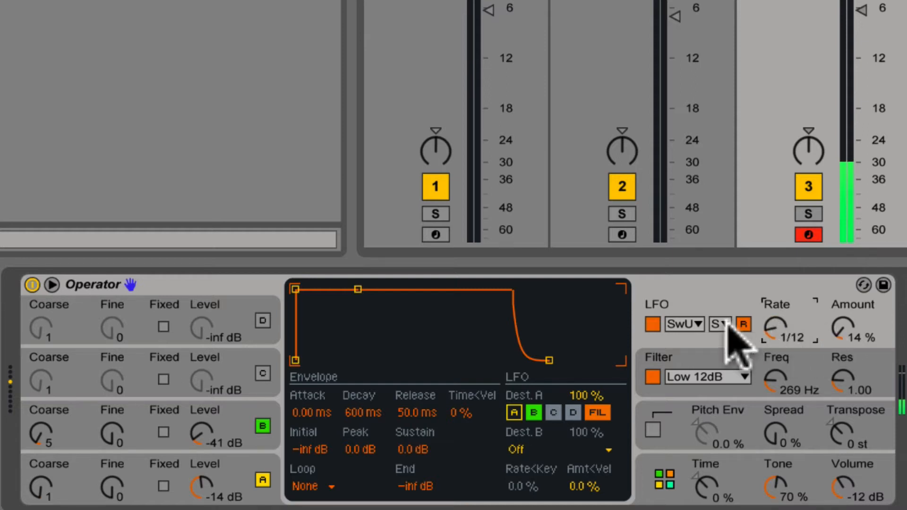
# Return oscillator B's coarse tuning to 1 and set the levels to -42 dB for B and -18 dB for A.
pyautogui.moveTo(196, 437); pyautogui.dragTo(196, 442)
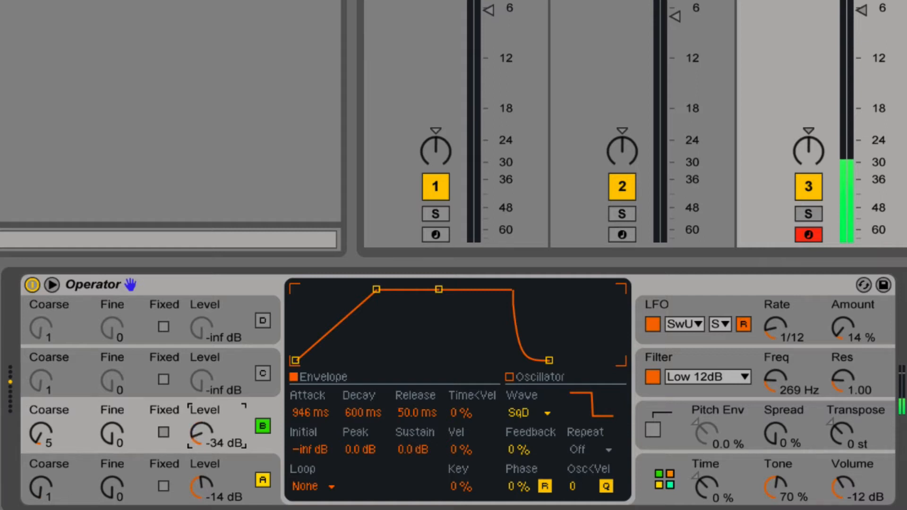
pyautogui.click(41, 432)
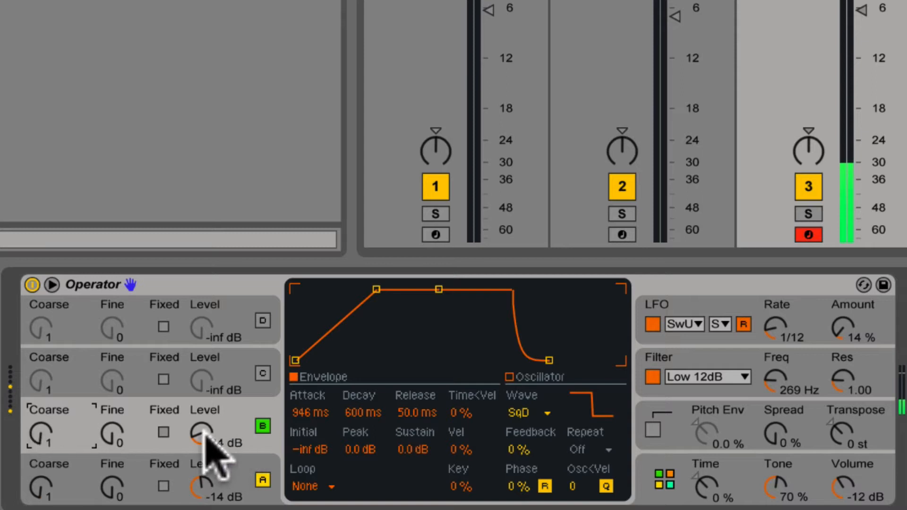
pyautogui.moveTo(201, 427); pyautogui.dragTo(201, 432)
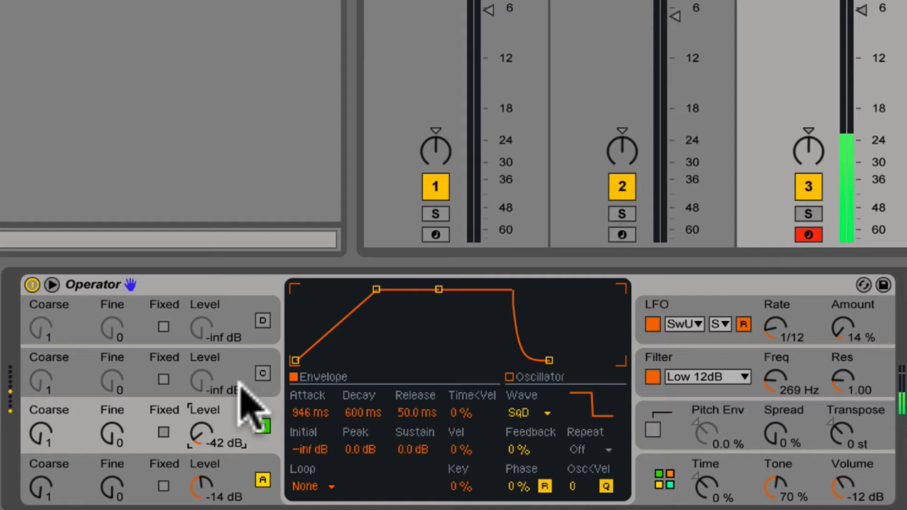
pyautogui.moveTo(213, 480); pyautogui.dragTo(207, 509)
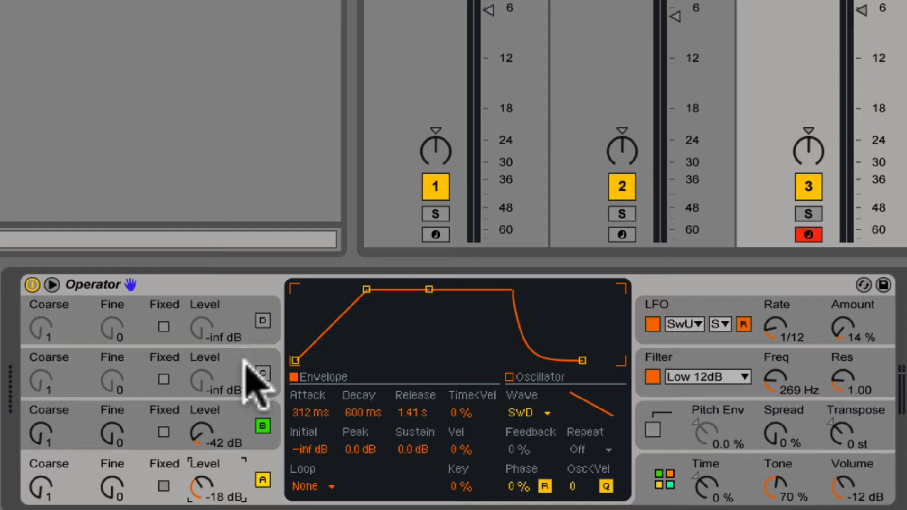
# Switch on oscillator C with a coarse tuning of 1 and a level of -15 dB.
pyautogui.click(262, 373)
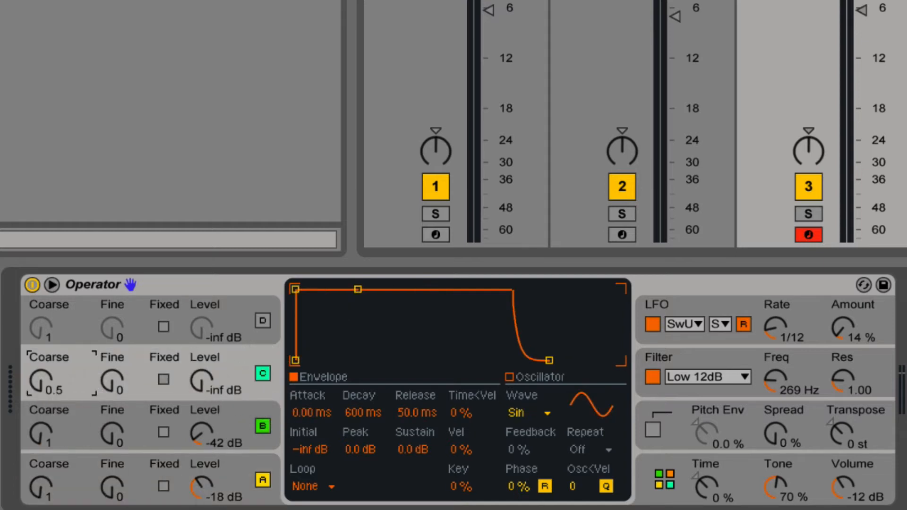
pyautogui.click(224, 356)
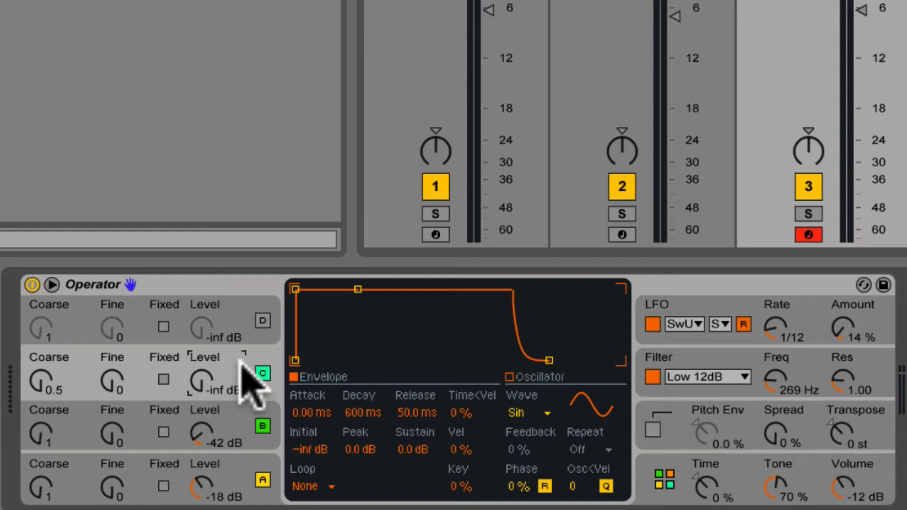
pyautogui.moveTo(198, 378); pyautogui.dragTo(197, 347)
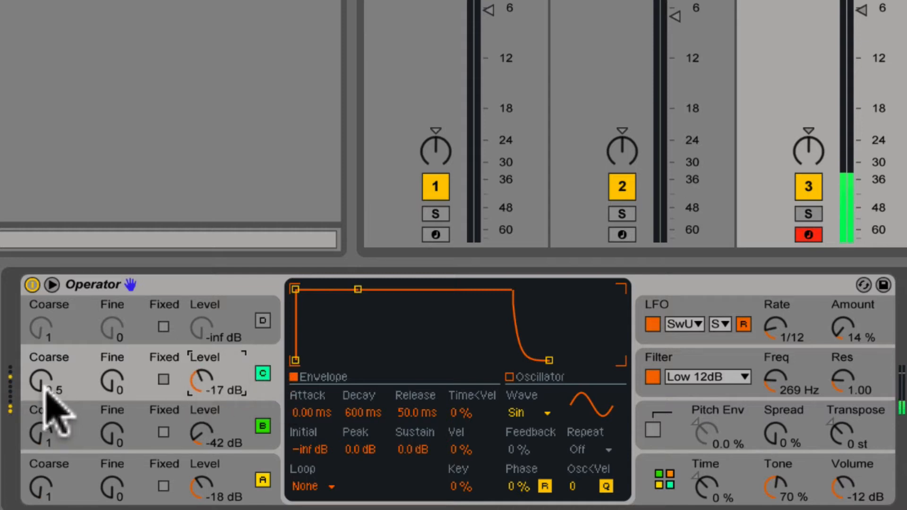
pyautogui.moveTo(46, 389); pyautogui.dragTo(46, 378)
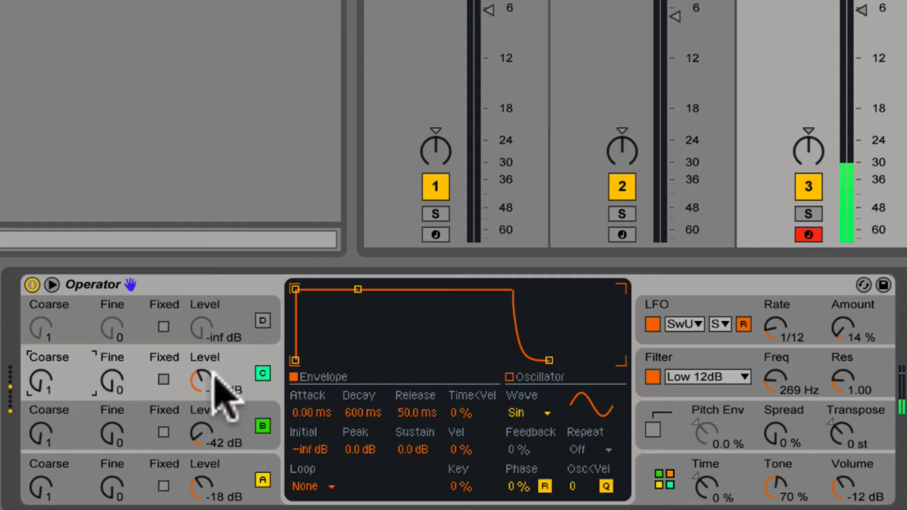
pyautogui.moveTo(211, 371); pyautogui.dragTo(211, 366)
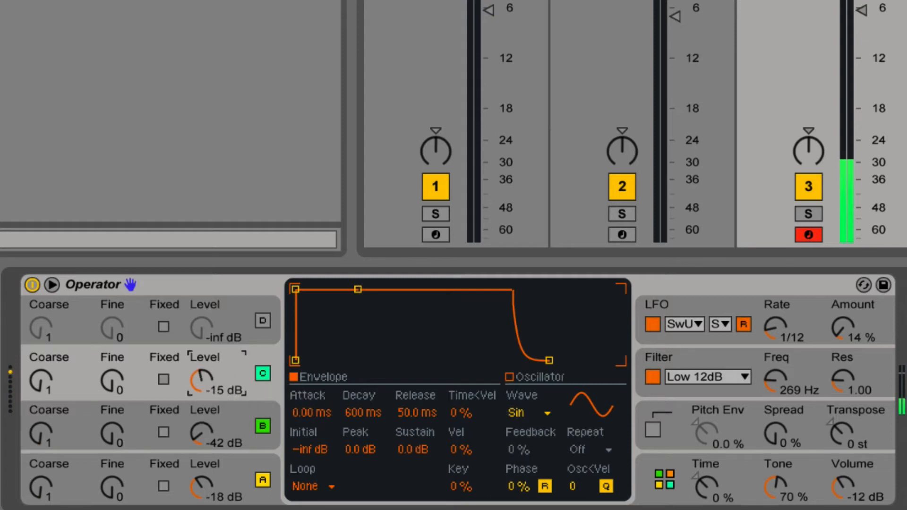
# Lower oscillator A's level to -23 dB and its envelope sustain to -4.8 dB.
pyautogui.moveTo(208, 478); pyautogui.dragTo(208, 485)
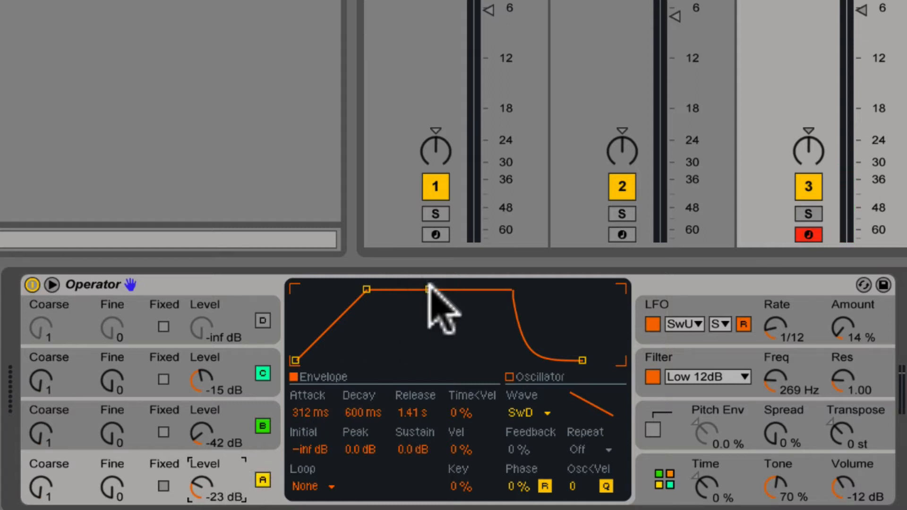
pyautogui.moveTo(429, 289)
pyautogui.mouseDown()
pyautogui.moveTo(428, 310)
pyautogui.moveTo(429, 297)
pyautogui.mouseUp()
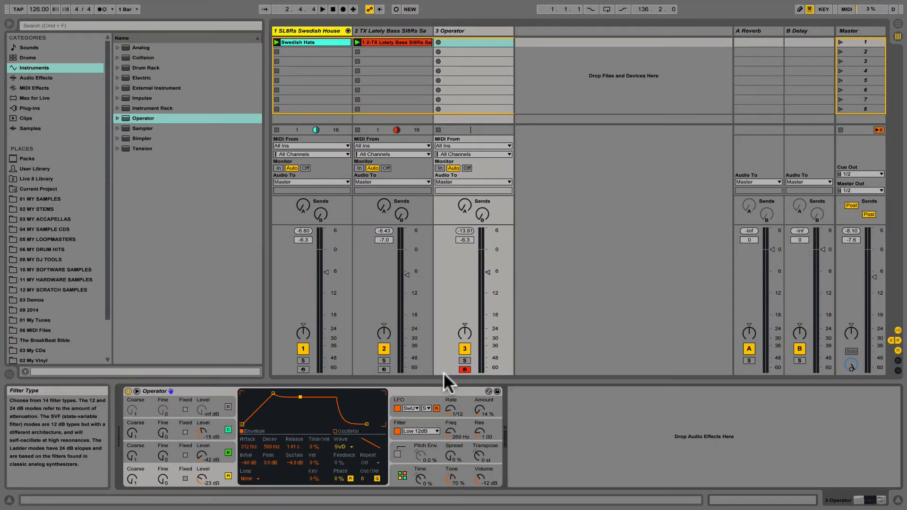
# Record a four-bar chord clip in the first slot of the Operator track and open it for editing.
pyautogui.click(437, 42)
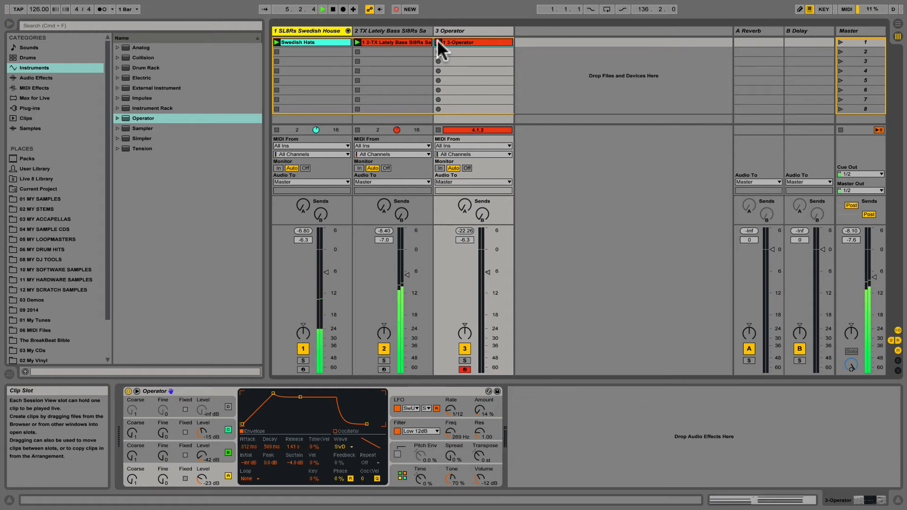
pyautogui.press('space')
pyautogui.doubleClick(459, 42)
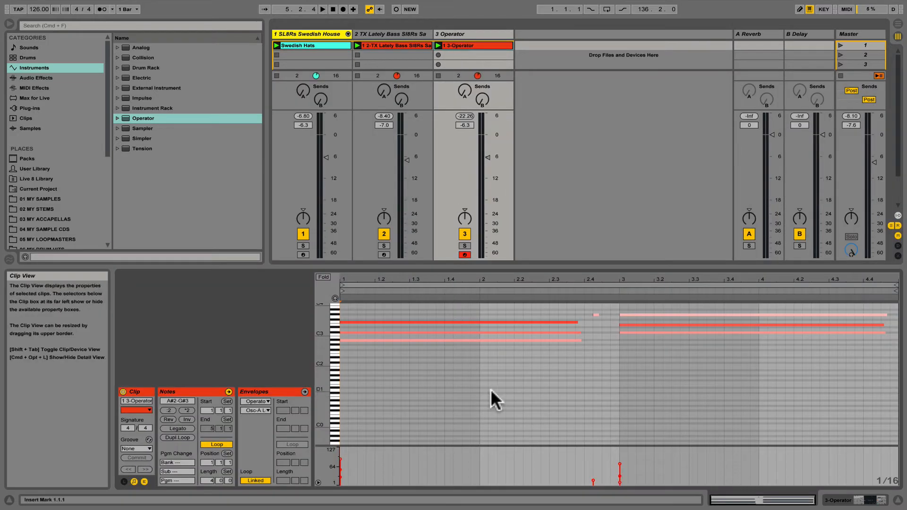
# Delete the short stray G#3 note between the two chords.
pyautogui.doubleClick(324, 336)
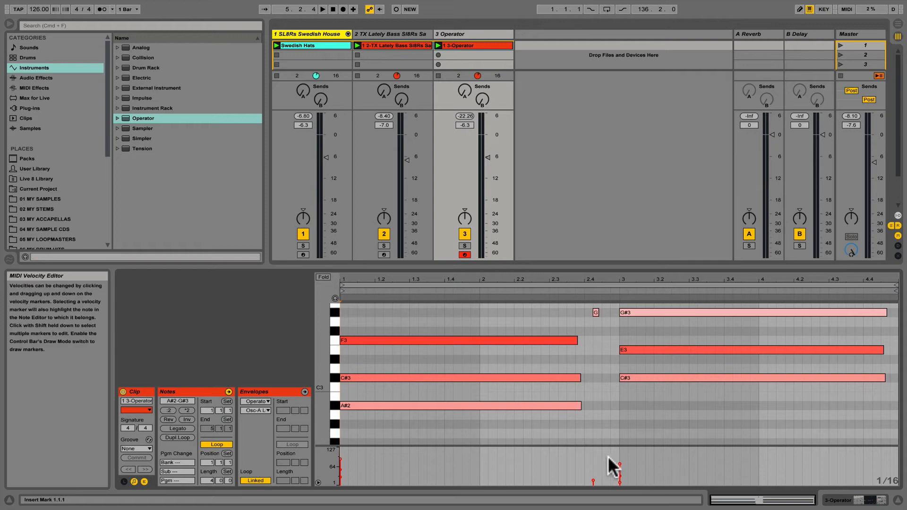
pyautogui.click(595, 312)
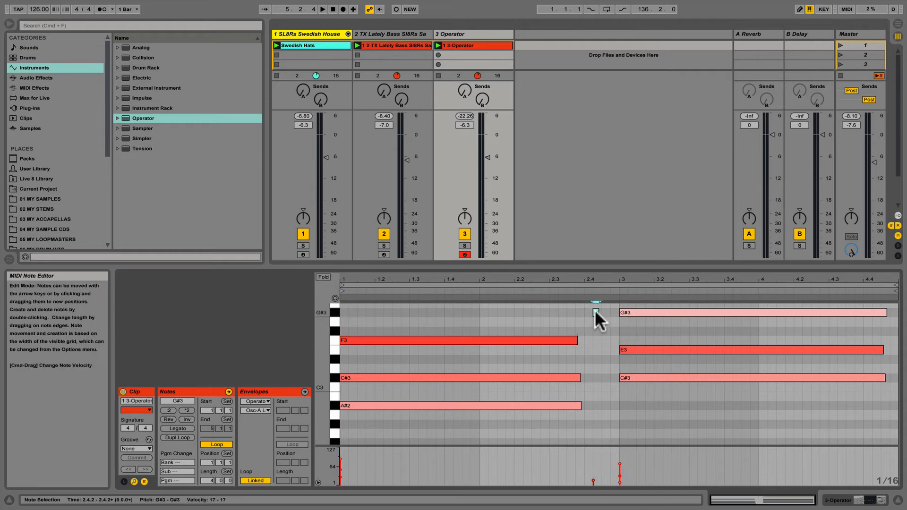
pyautogui.press('Delete')
# Even out the note velocities by raising the first chord to 127, and set all the notes to 79.
pyautogui.moveTo(588, 320); pyautogui.dragTo(475, 455)
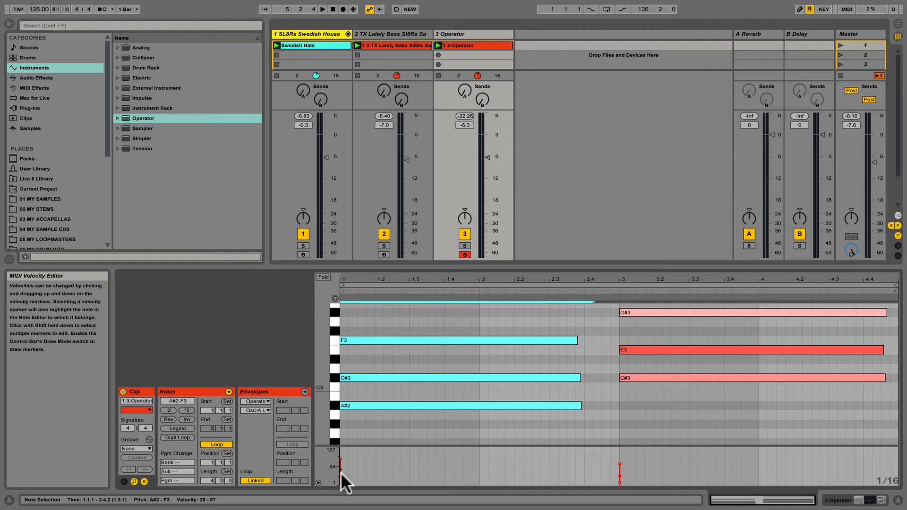
pyautogui.moveTo(341, 472); pyautogui.dragTo(341, 449)
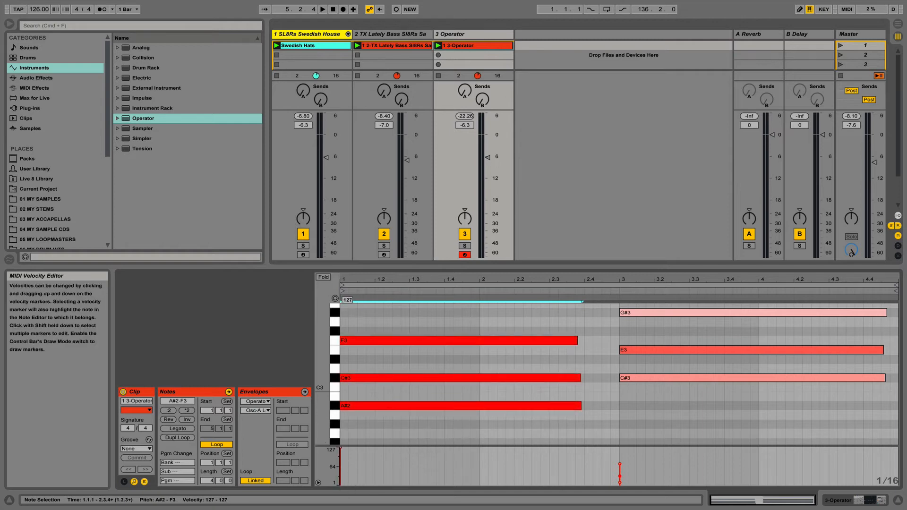
pyautogui.press('super+a')
pyautogui.moveTo(620, 449)
pyautogui.mouseDown()
pyautogui.moveTo(619, 478)
pyautogui.moveTo(619, 461)
pyautogui.mouseUp()
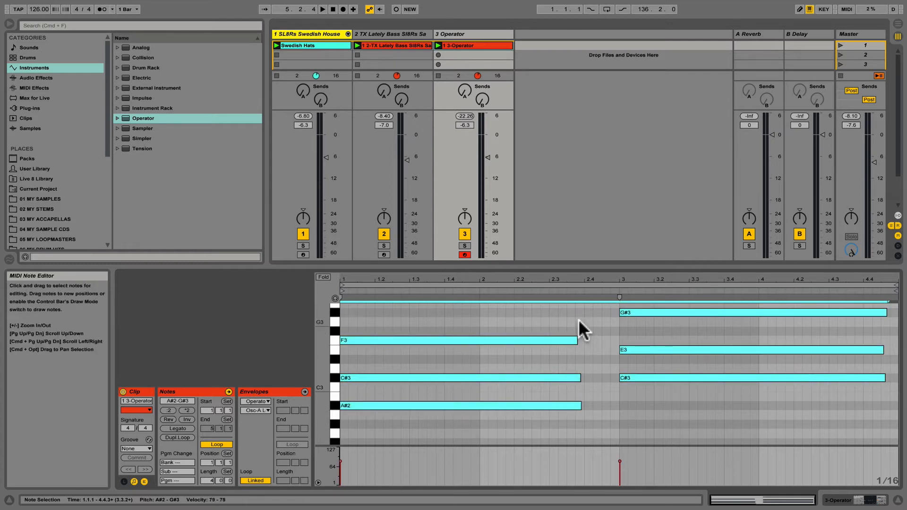
# Apply Legato to all the notes in the clip and play the result back with the other tracks.
pyautogui.click(179, 428)
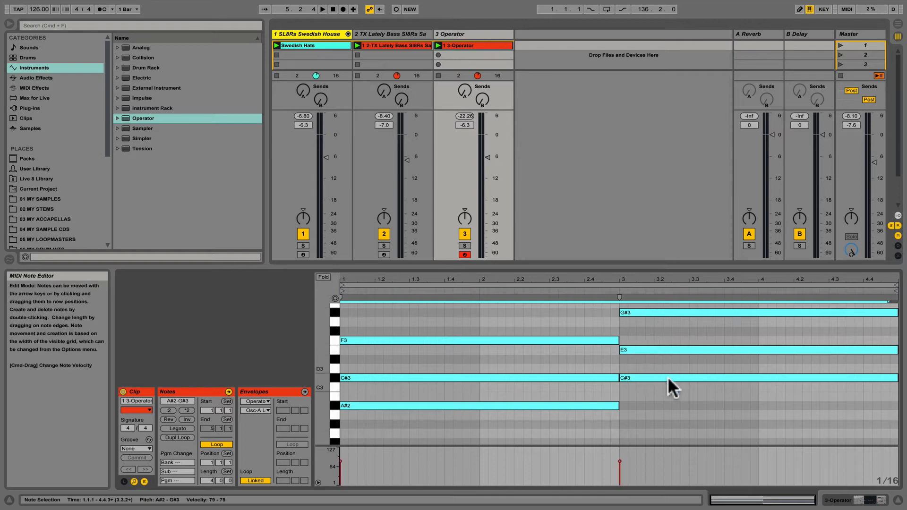
pyautogui.press('space')
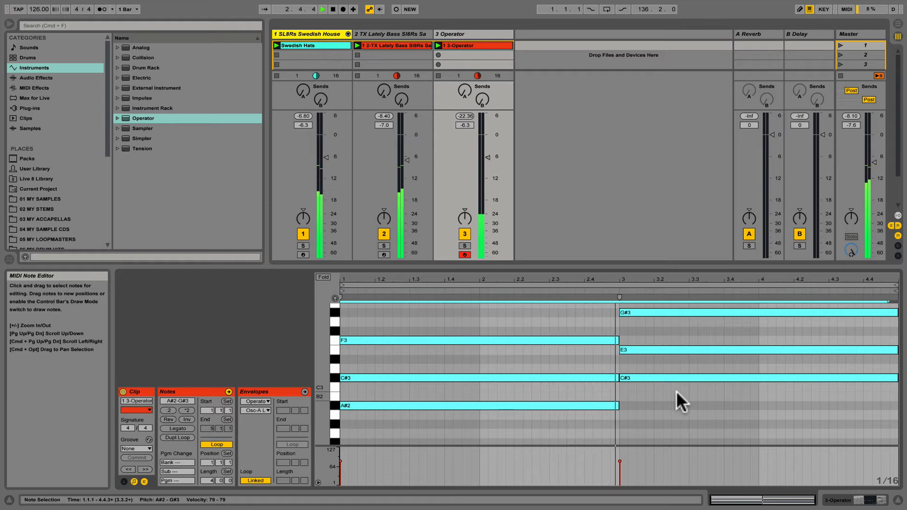
pyautogui.press('space')
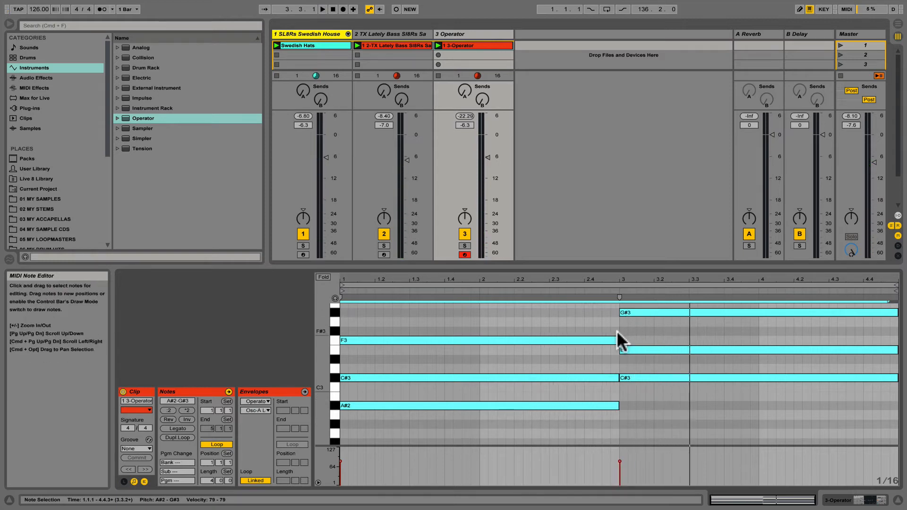
# Shorten all the notes by two sixteenths so the last chord ends at 4.4.3, and play the clip back.
pyautogui.moveTo(619, 341); pyautogui.dragTo(603, 340)
pyautogui.press('space')
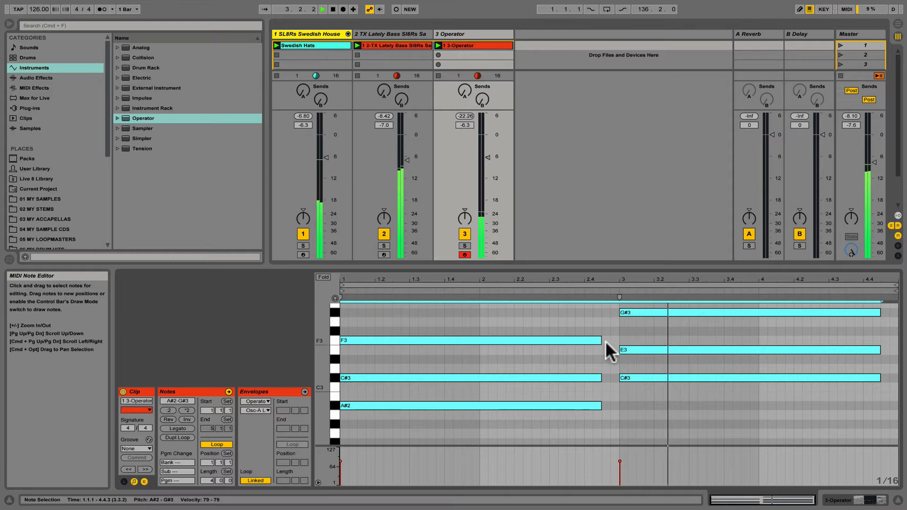
pyautogui.press('space')
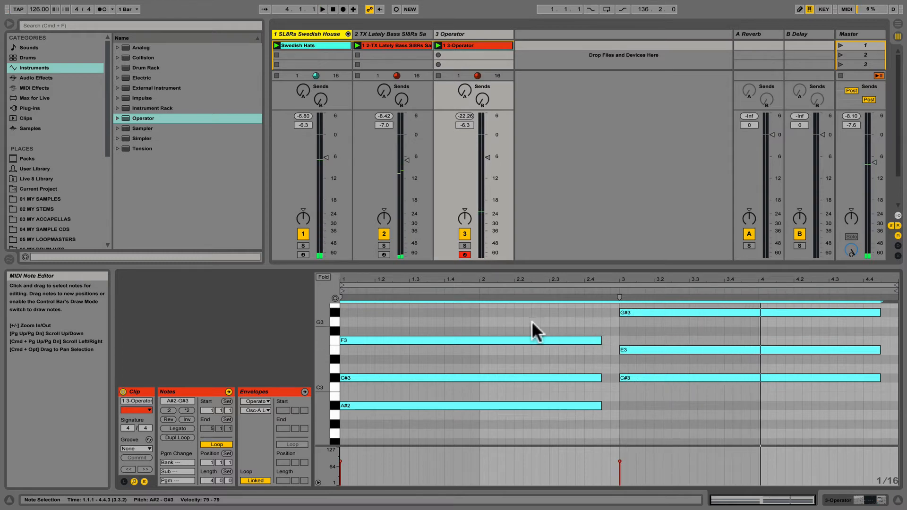
# Lengthen the synth's envelope releases to 3.38 s for oscillator A and 2.63 s for oscillator C.
pyautogui.click(463, 31)
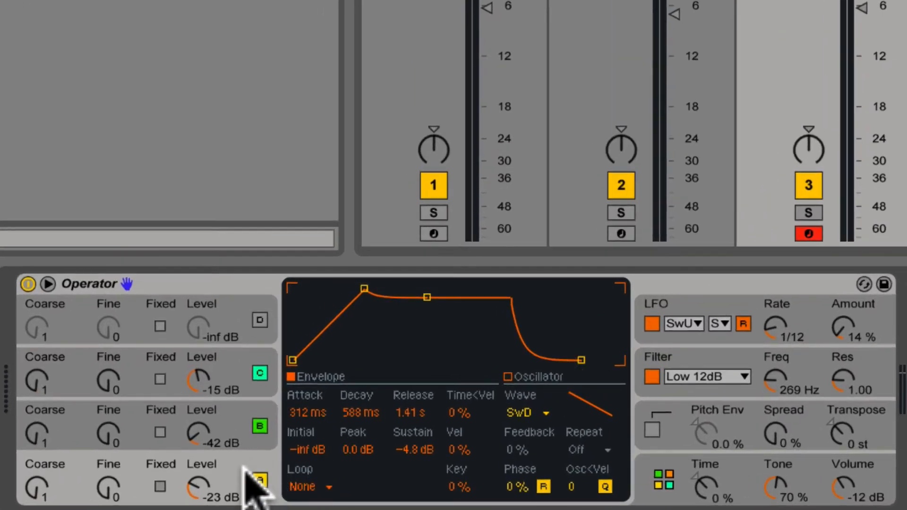
pyautogui.click(239, 385)
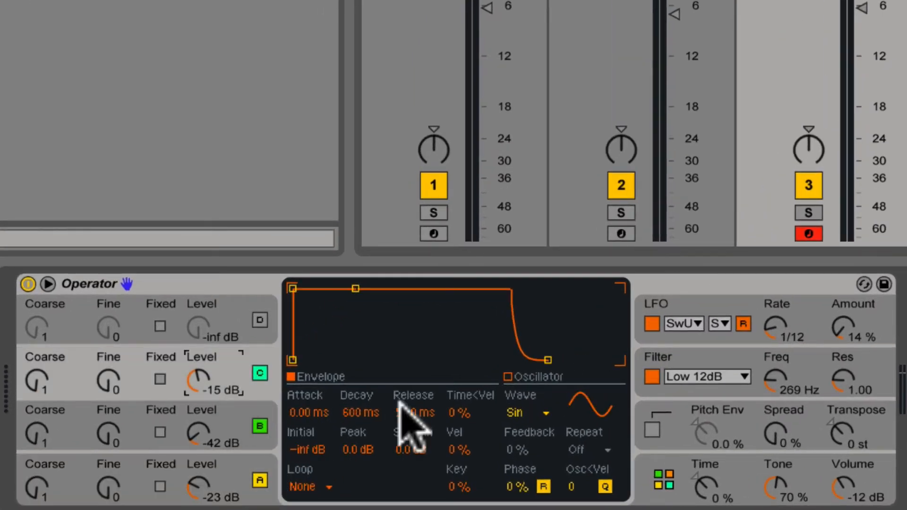
pyautogui.moveTo(547, 360); pyautogui.dragTo(565, 360)
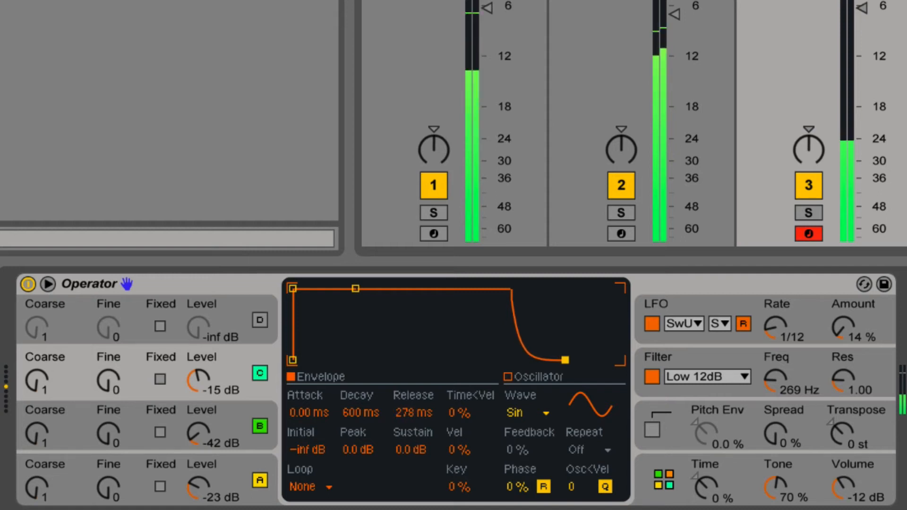
pyautogui.moveTo(565, 360); pyautogui.dragTo(572, 360)
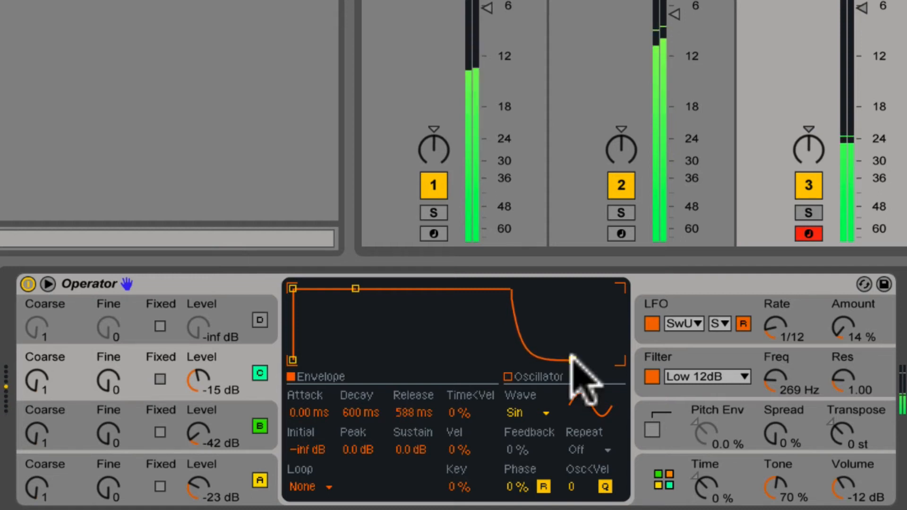
pyautogui.click(230, 468)
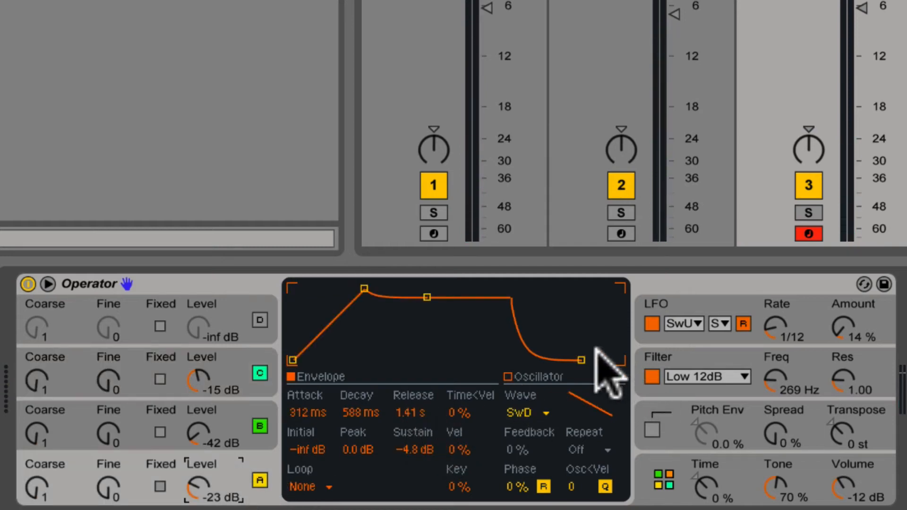
pyautogui.moveTo(581, 361); pyautogui.dragTo(584, 360)
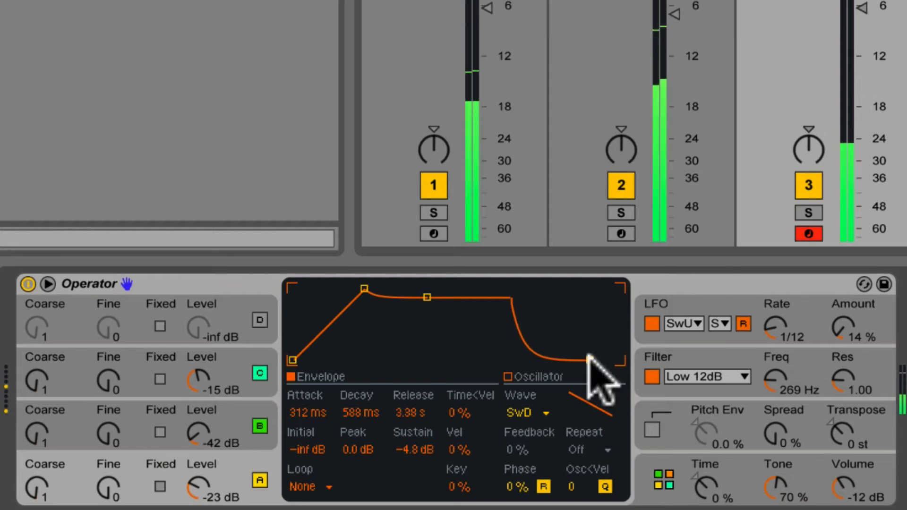
pyautogui.click(238, 363)
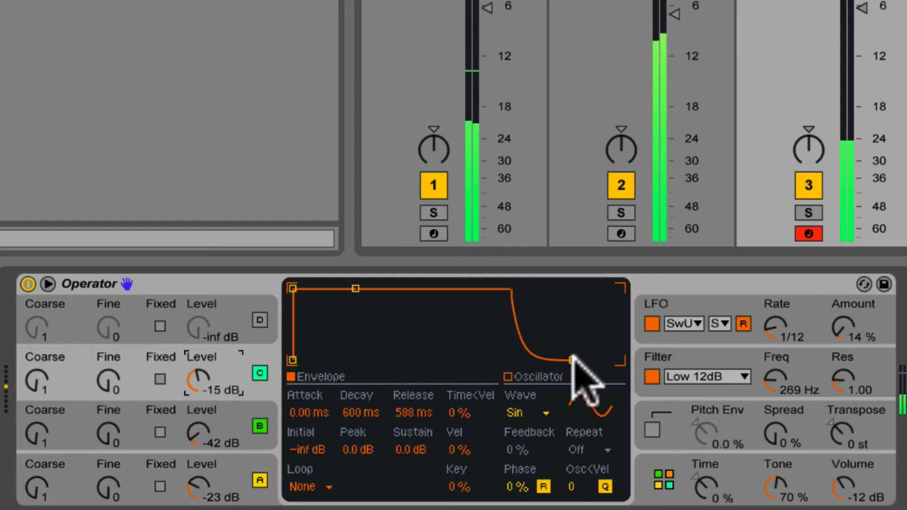
pyautogui.moveTo(573, 361); pyautogui.dragTo(586, 360)
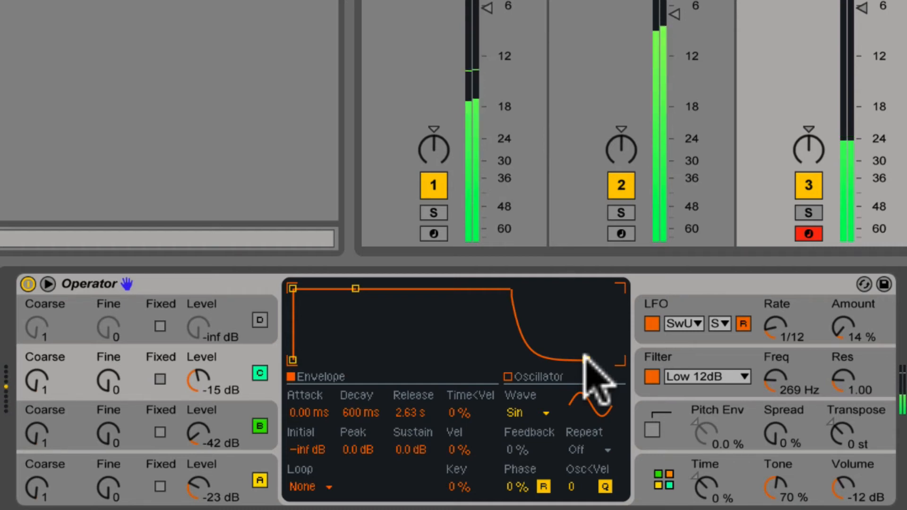
# Switch on oscillator D at a level of -26 dB and reduce the LFO amount to 8.7%.
pyautogui.click(260, 320)
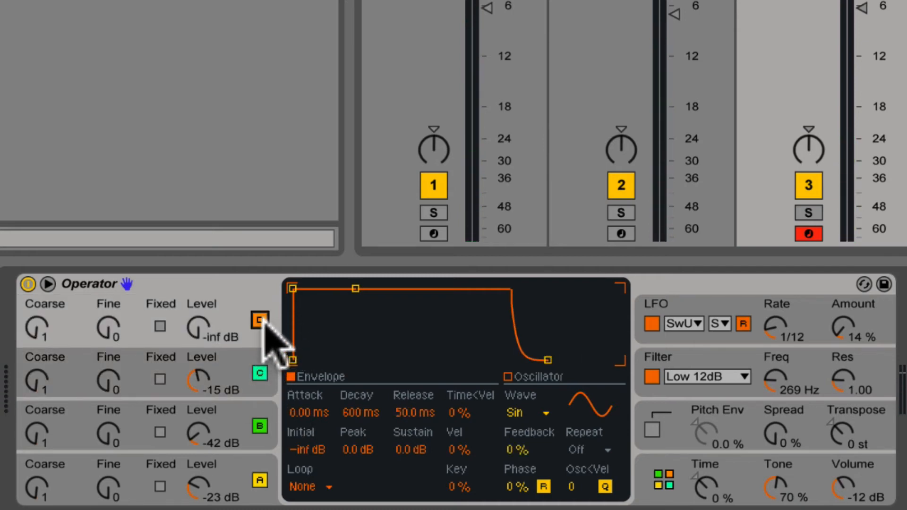
pyautogui.moveTo(201, 327); pyautogui.dragTo(201, 301)
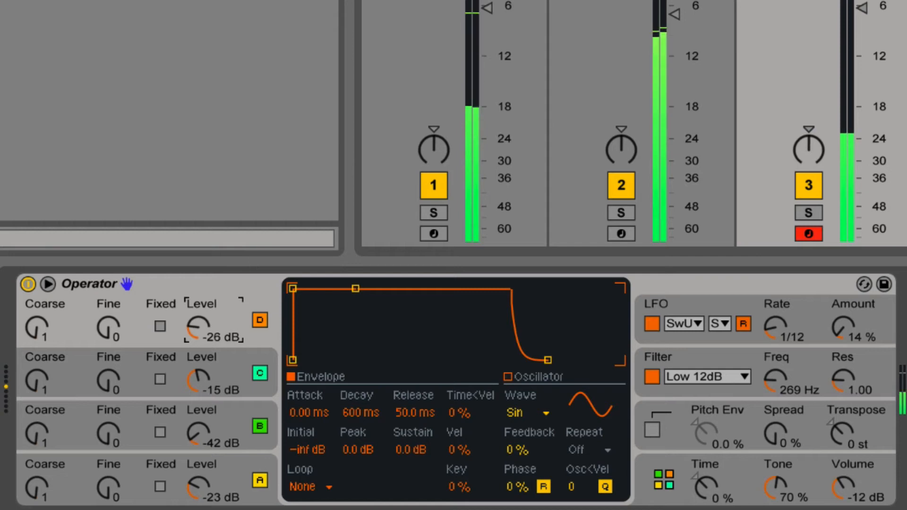
pyautogui.moveTo(843, 328); pyautogui.dragTo(843, 330)
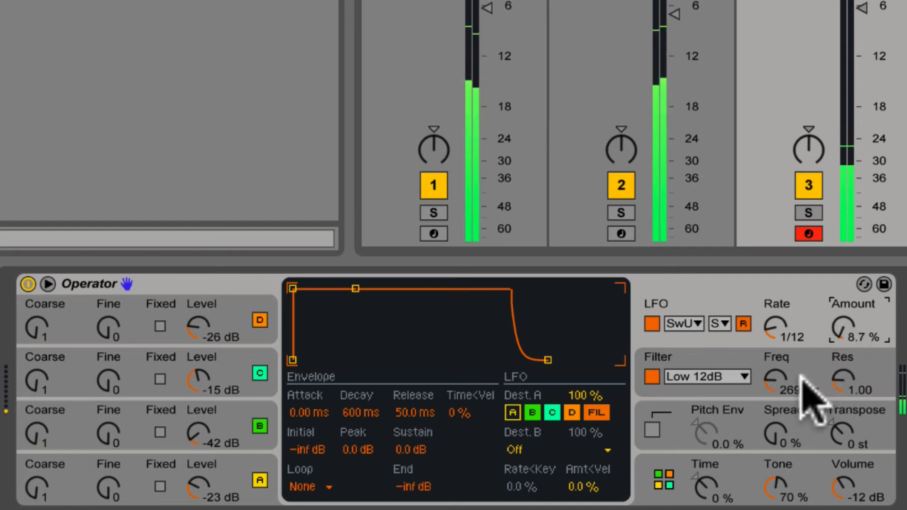
# Raise the filter frequency to 641 Hz and set the filter envelope's attack to 206 ms.
pyautogui.moveTo(777, 375); pyautogui.dragTo(777, 363)
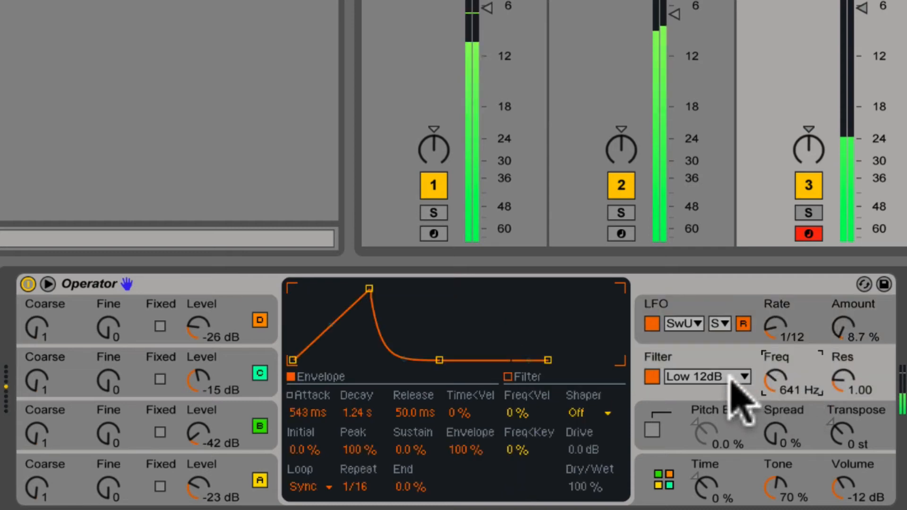
pyautogui.click(703, 352)
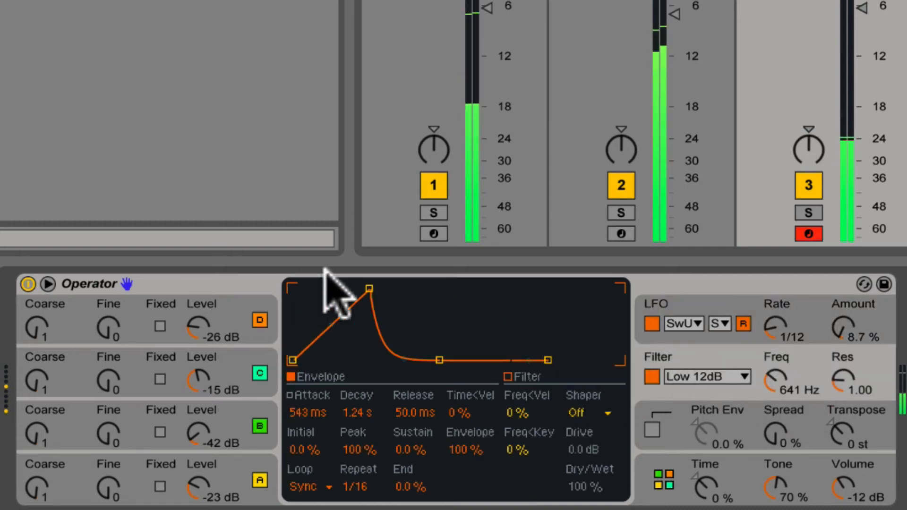
pyautogui.moveTo(370, 289); pyautogui.dragTo(357, 287)
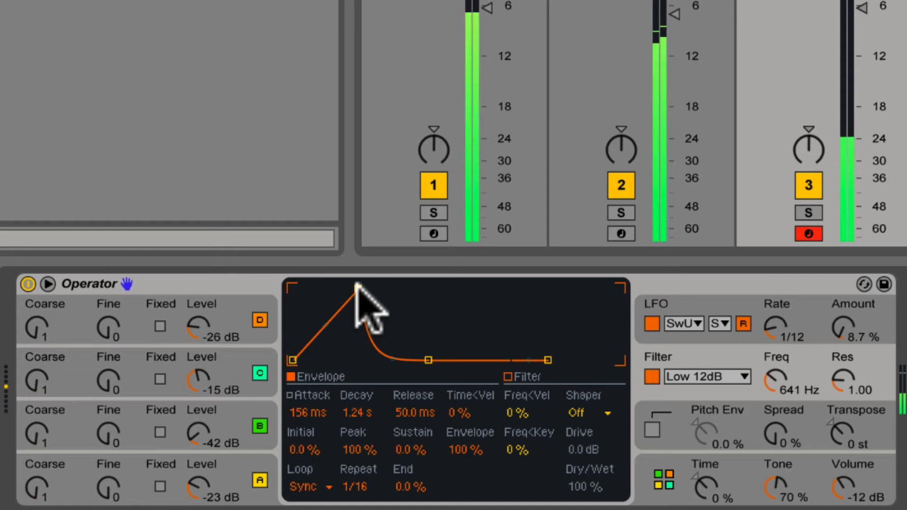
pyautogui.moveTo(358, 286); pyautogui.dragTo(360, 286)
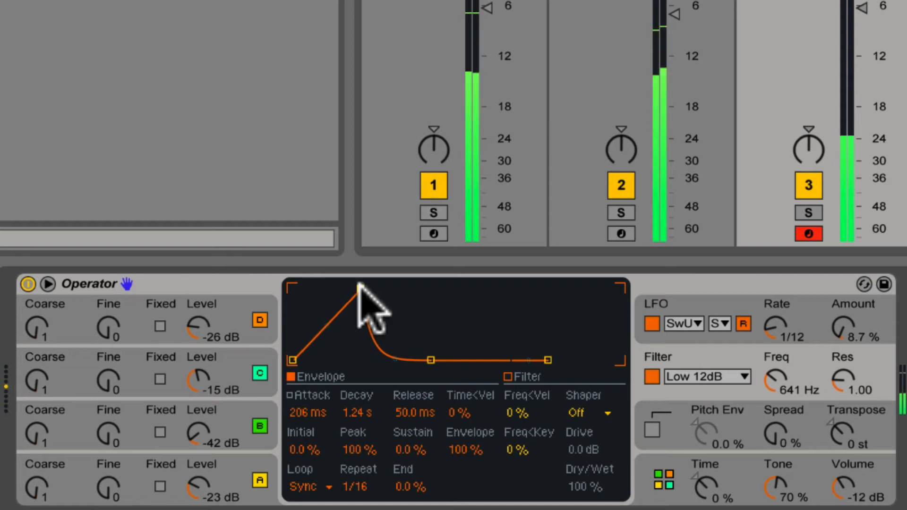
# Set oscillator C's envelope attack to 411 ms and the filter envelope's attack to 5.74 s.
pyautogui.click(225, 308)
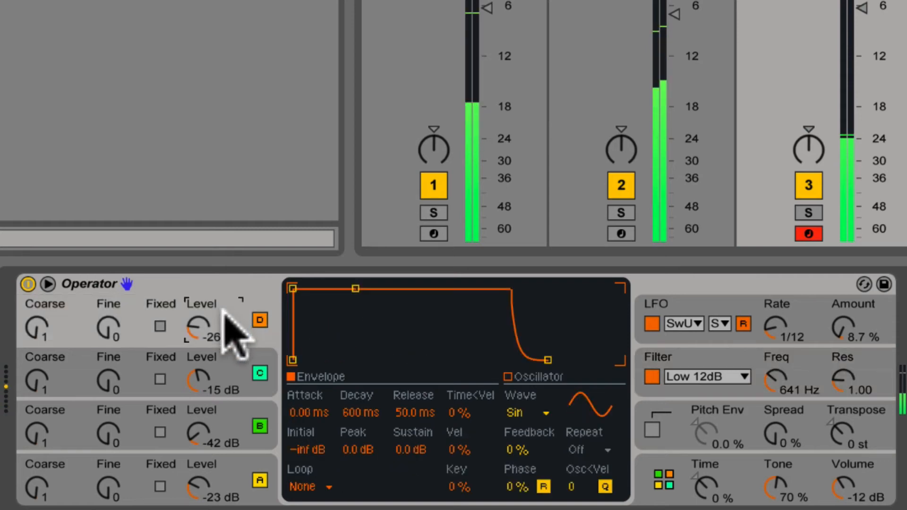
pyautogui.click(223, 363)
pyautogui.moveTo(293, 287); pyautogui.dragTo(368, 287)
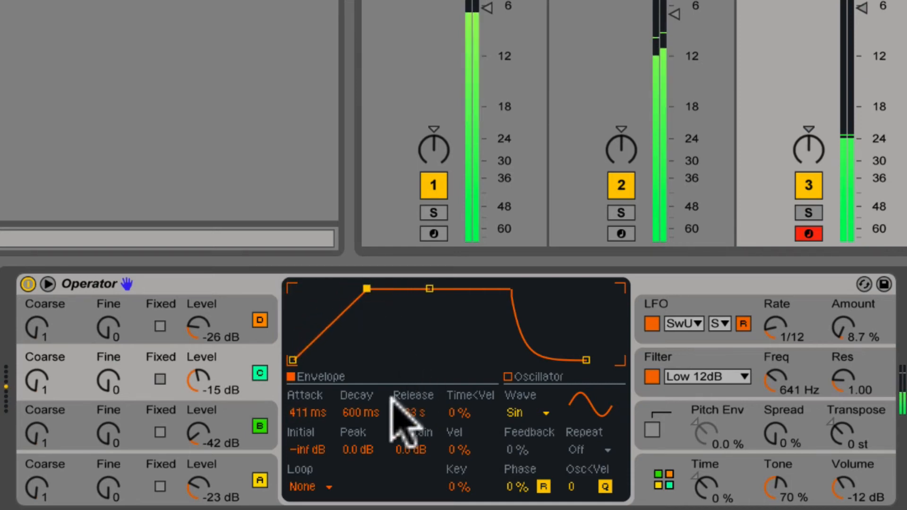
pyautogui.click(713, 355)
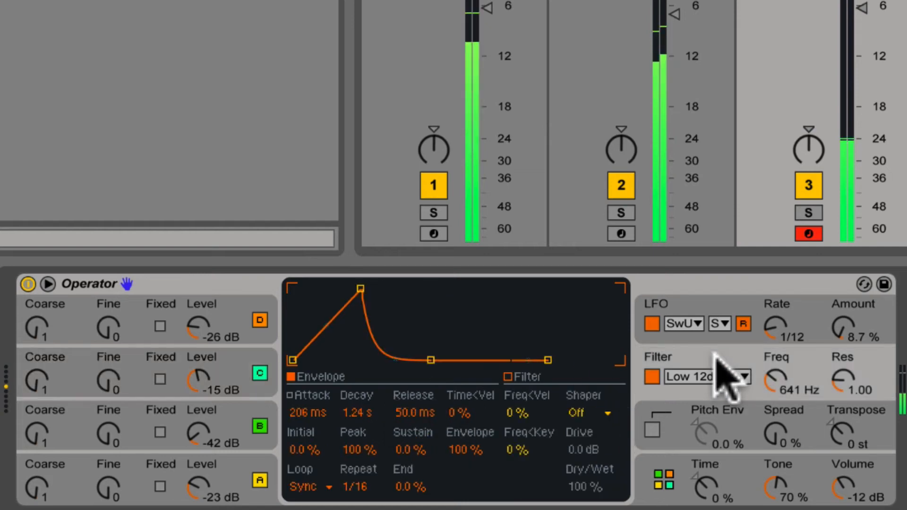
pyautogui.moveTo(361, 288); pyautogui.dragTo(390, 288)
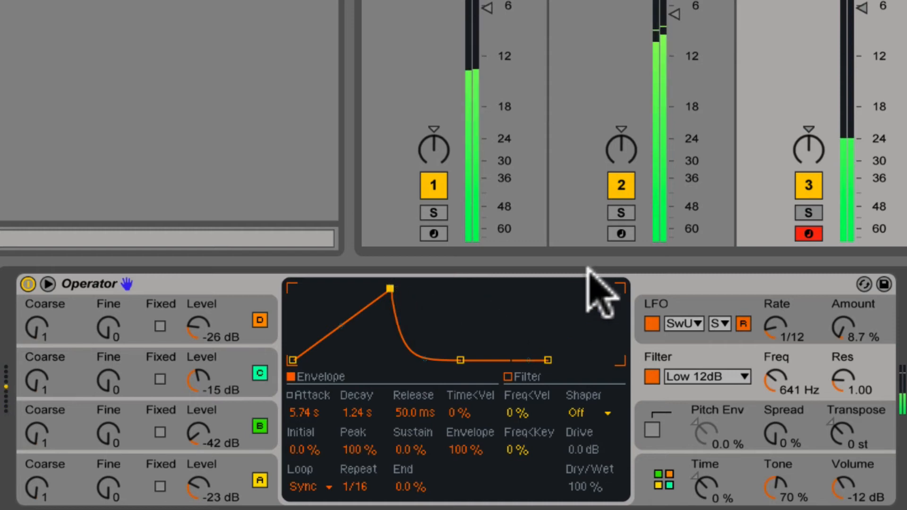
# Mute the drum and bass tracks and shorten the pitch envelope to a 24.3 ms release and 123 ms decay.
pyautogui.click(434, 187)
pyautogui.click(620, 187)
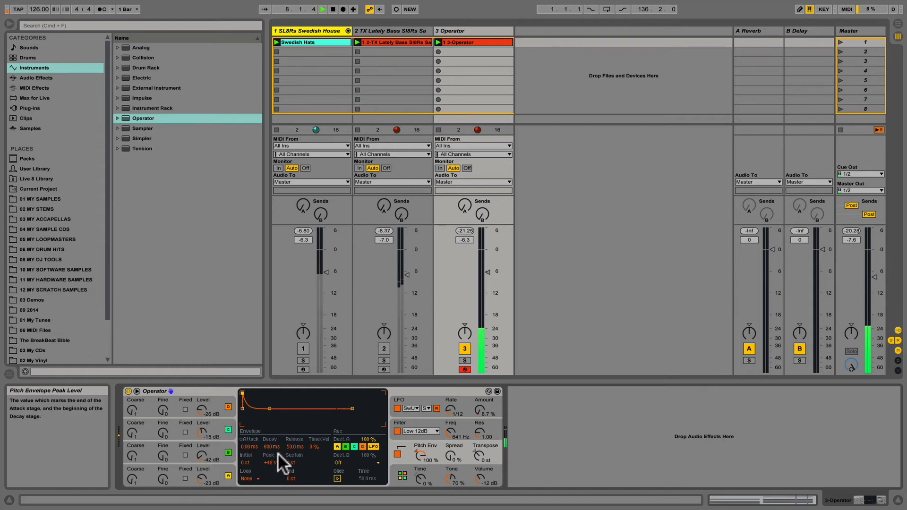
pyautogui.moveTo(292, 446); pyautogui.dragTo(292, 473)
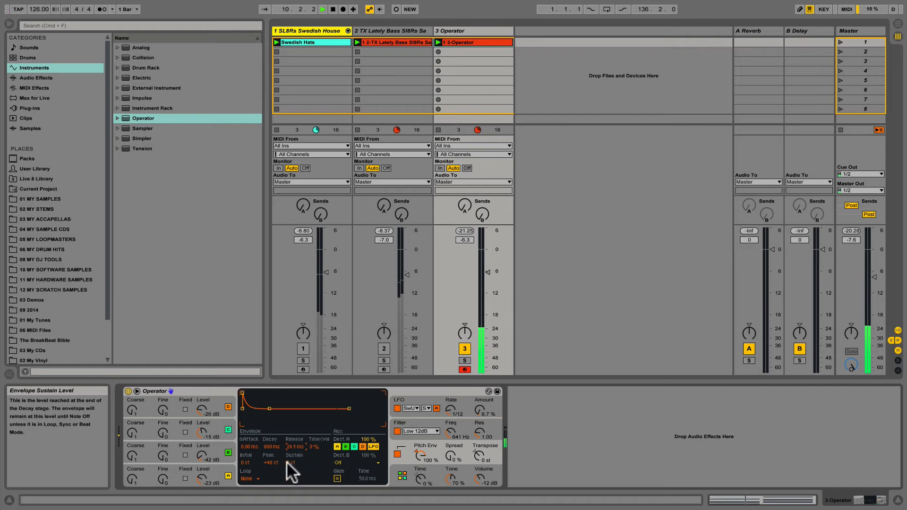
pyautogui.moveTo(269, 444); pyautogui.dragTo(268, 477)
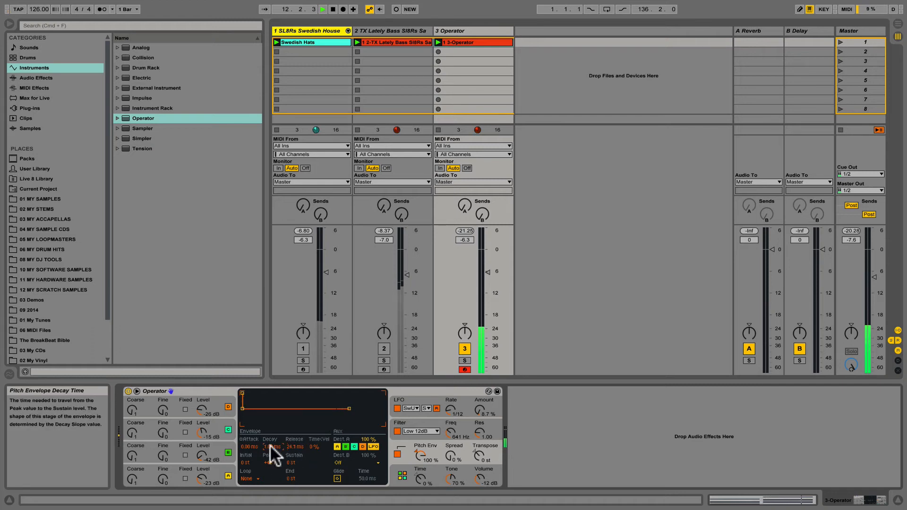
pyautogui.moveTo(270, 444); pyautogui.dragTo(271, 454)
pyautogui.moveTo(271, 445); pyautogui.dragTo(271, 437)
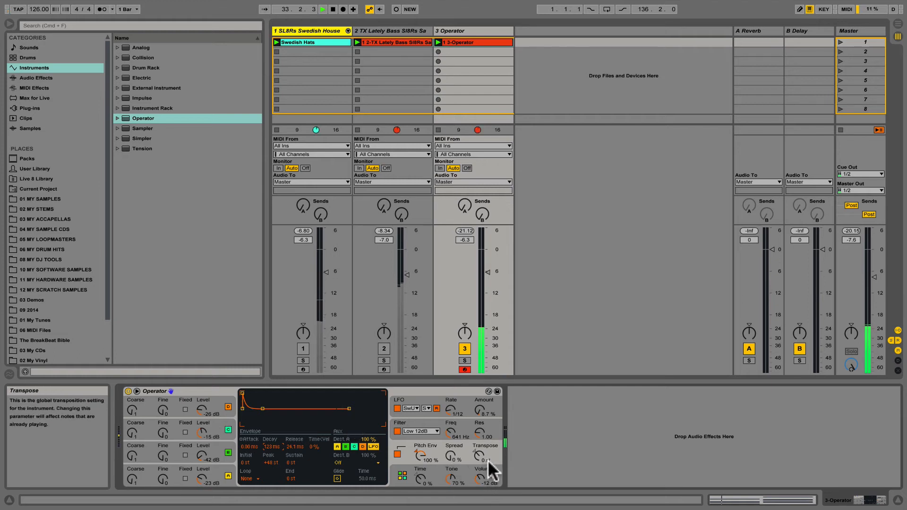
# Set the synth's spread to 72% and display oscillator A's envelope.
pyautogui.moveTo(449, 455); pyautogui.dragTo(449, 449)
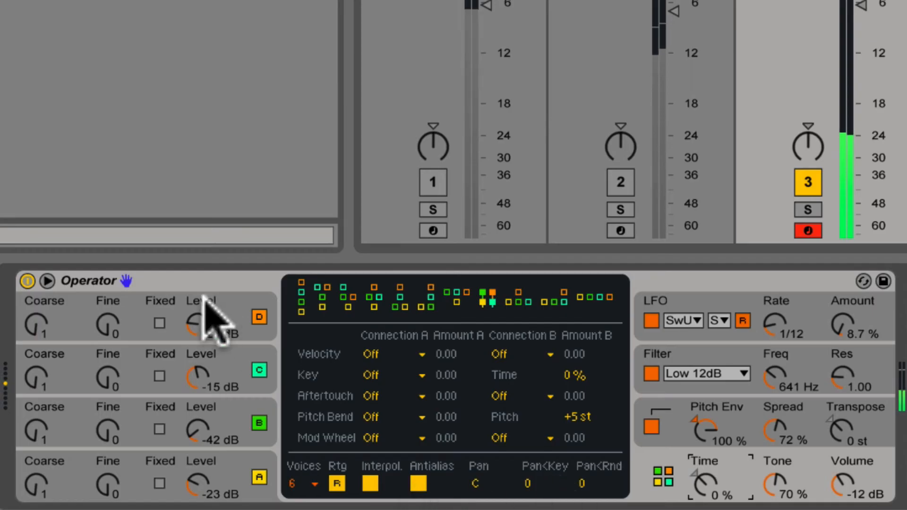
pyautogui.click(244, 324)
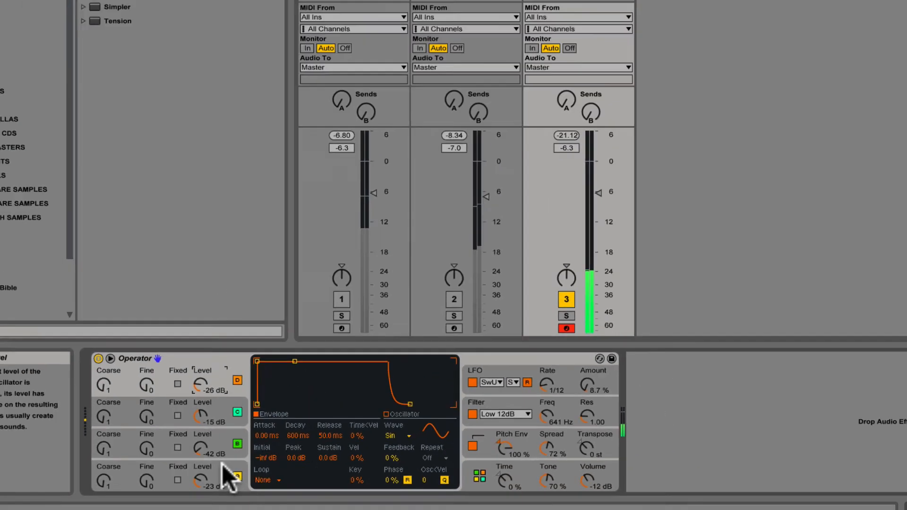
pyautogui.click(223, 466)
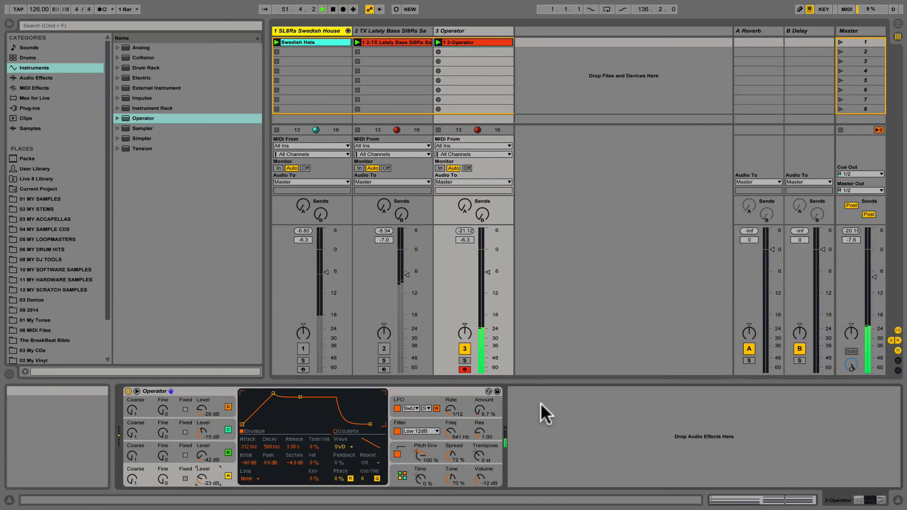
# Search the browser for "lfo" and place the Max for Live LFO MIDI effect ahead of Operator on track 3.
pyautogui.click(36, 24)
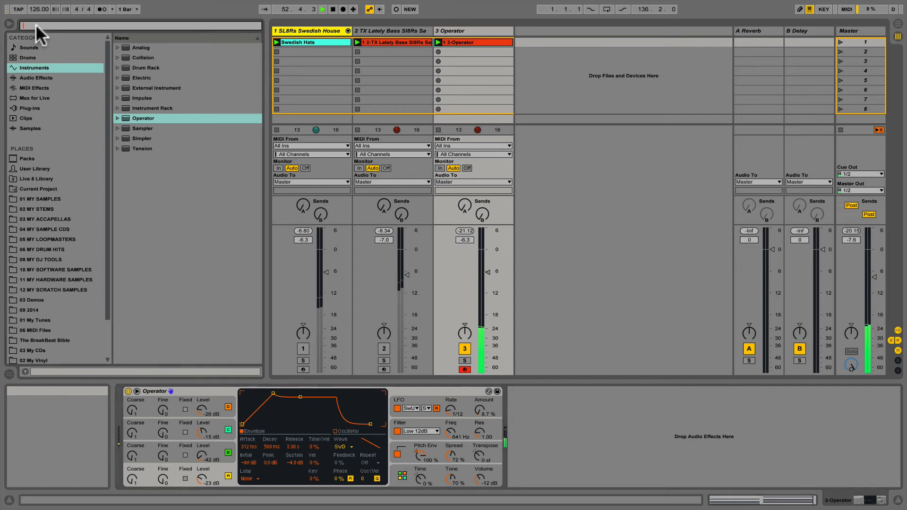
pyautogui.write('lfo')
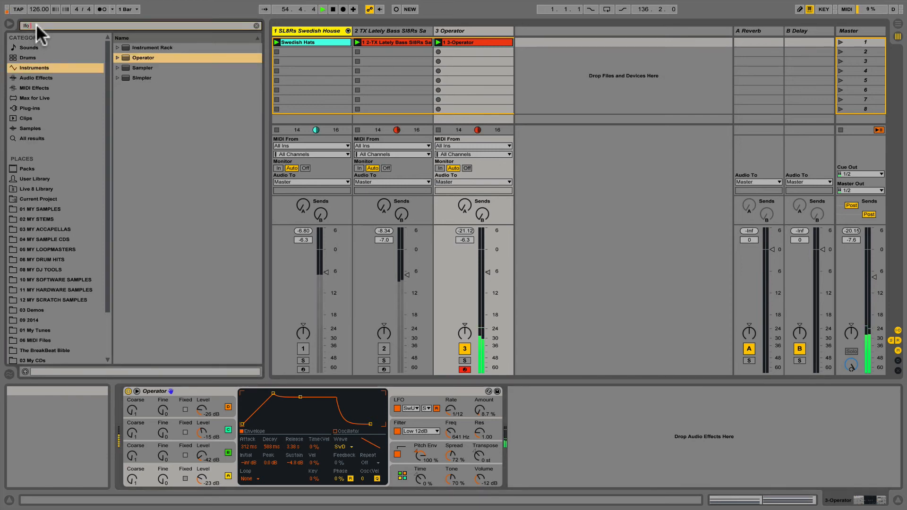
pyautogui.press('Return')
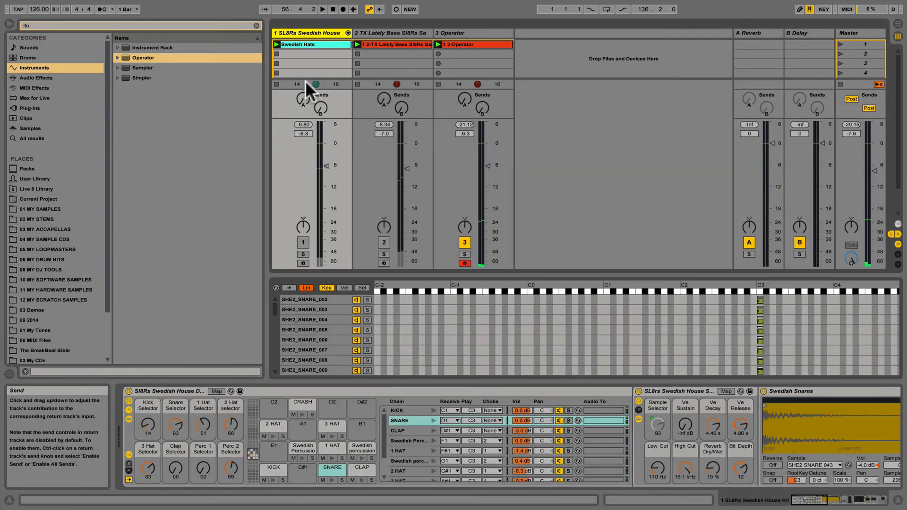
pyautogui.click(33, 96)
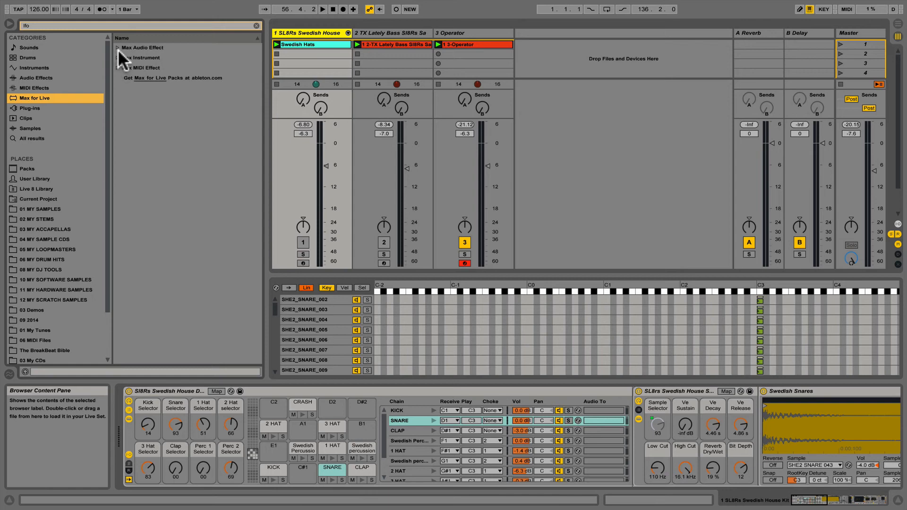
pyautogui.click(118, 68)
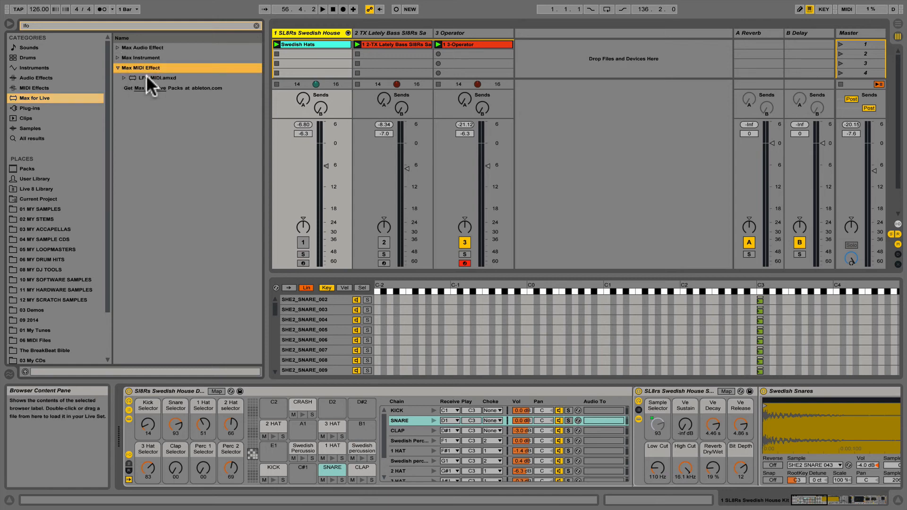
pyautogui.click(147, 76)
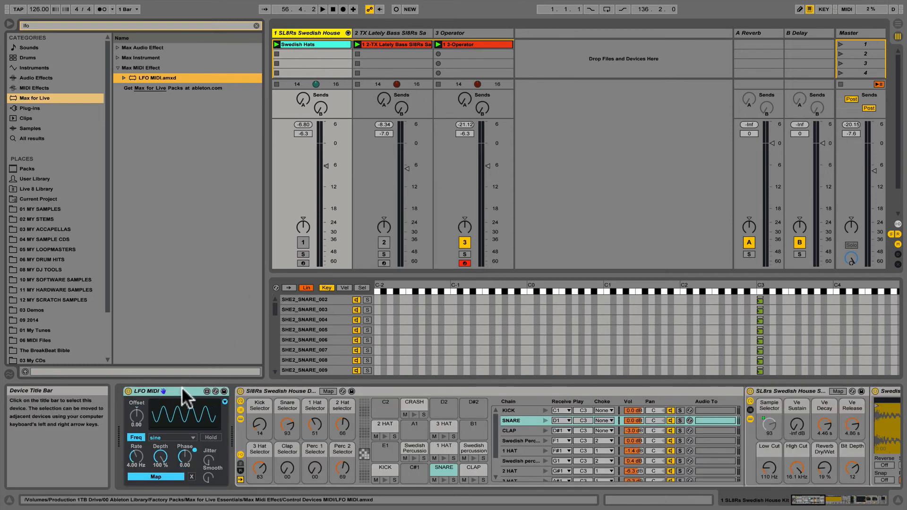
pyautogui.click(462, 33)
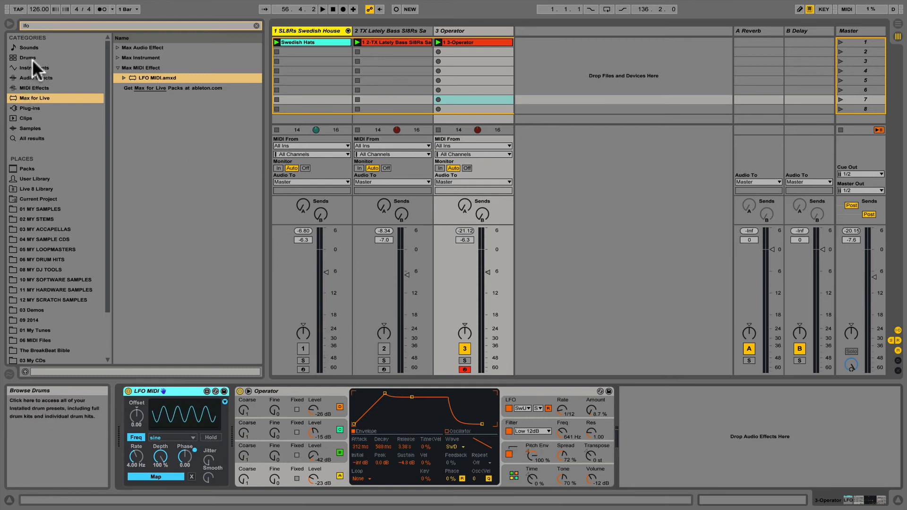
# Add an Auto Filter after Operator and set its low-pass cutoff to 3.78 kHz with a Q of 1.53.
pyautogui.click(32, 75)
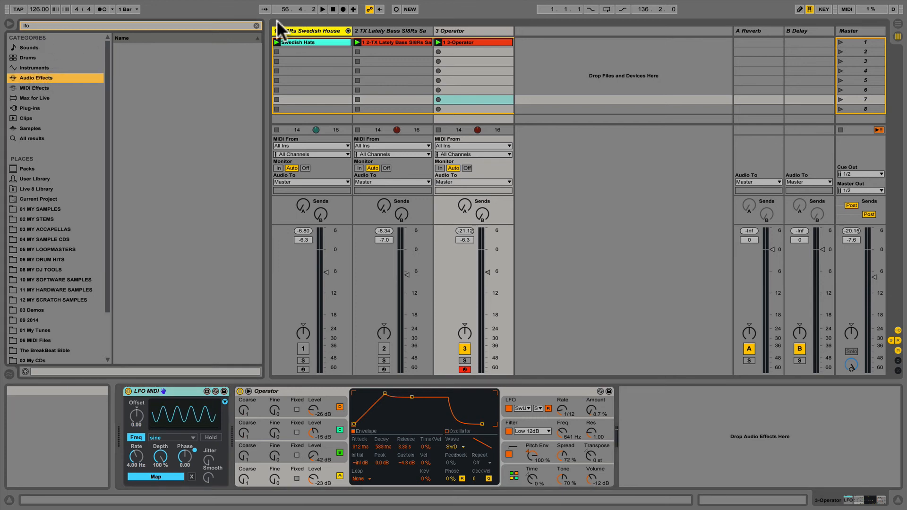
pyautogui.click(256, 25)
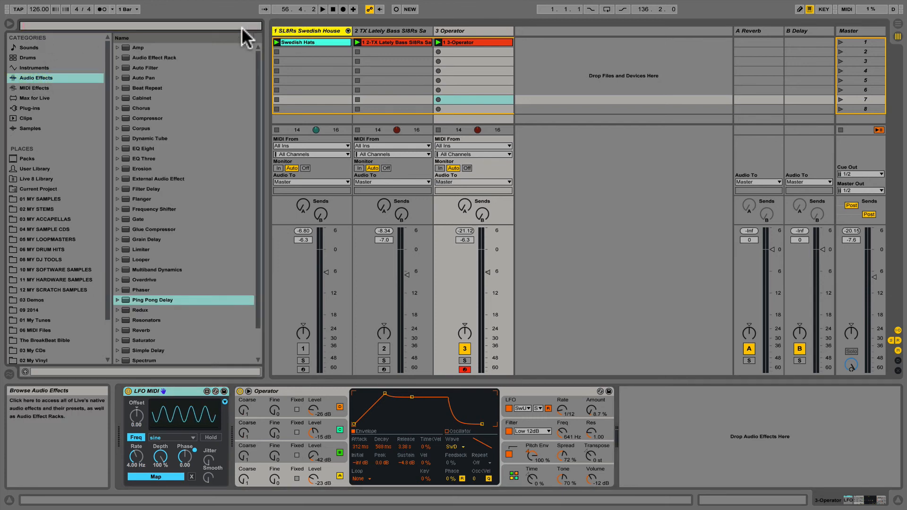
pyautogui.click(143, 67)
pyautogui.moveTo(720, 504); pyautogui.dragTo(696, 478)
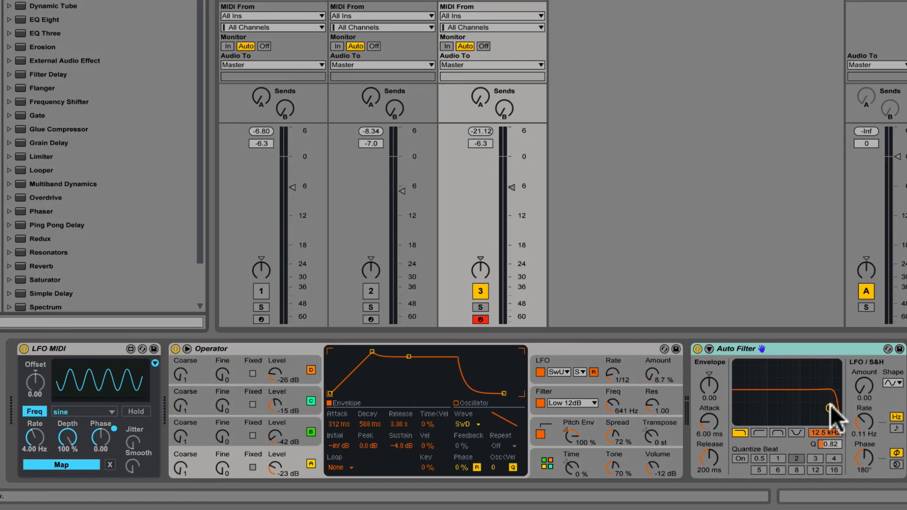
pyautogui.moveTo(725, 434); pyautogui.dragTo(717, 426)
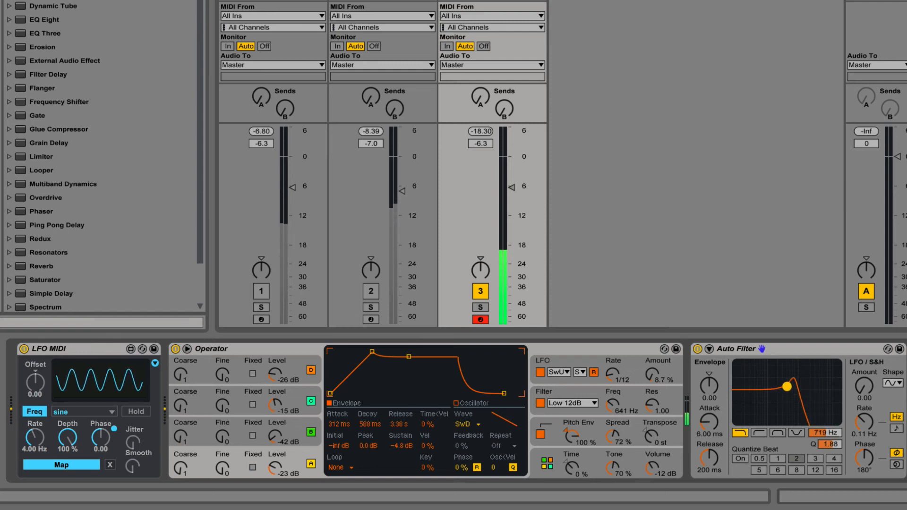
pyautogui.moveTo(787, 402); pyautogui.dragTo(812, 393)
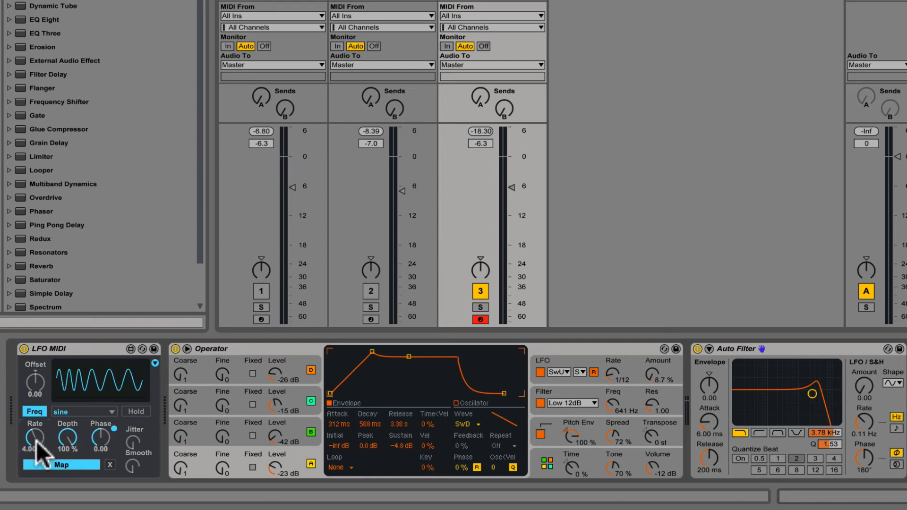
# Sync the LFO MIDI to the tempo at a rate of 1/2 and map it to the Auto Filter's frequency.
pyautogui.click(34, 412)
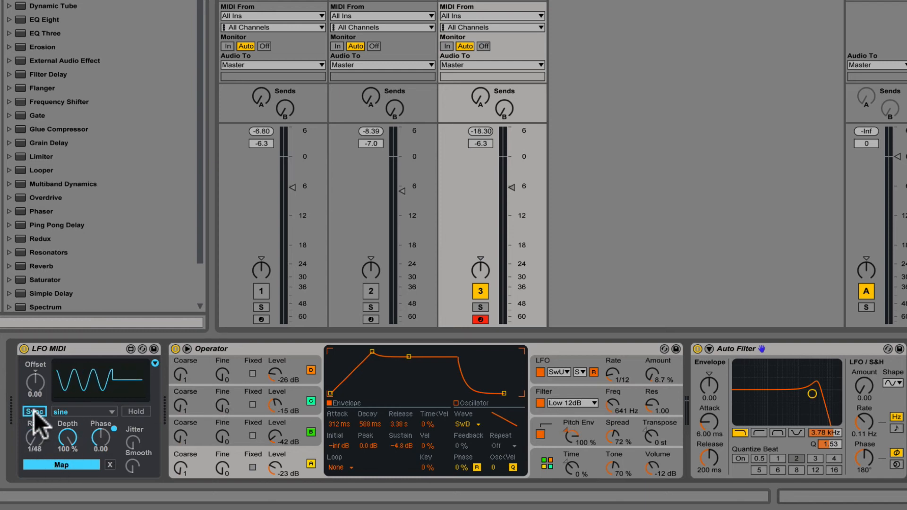
pyautogui.moveTo(34, 439); pyautogui.dragTo(34, 431)
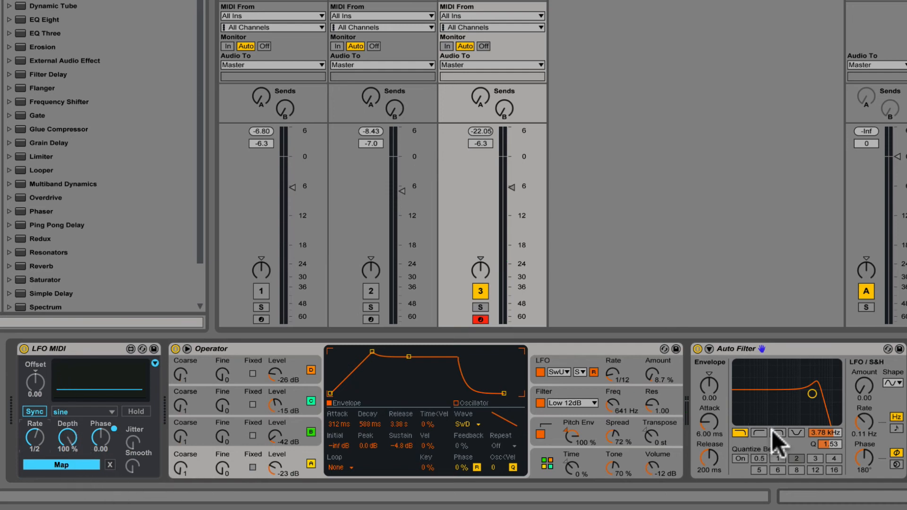
pyautogui.click(54, 466)
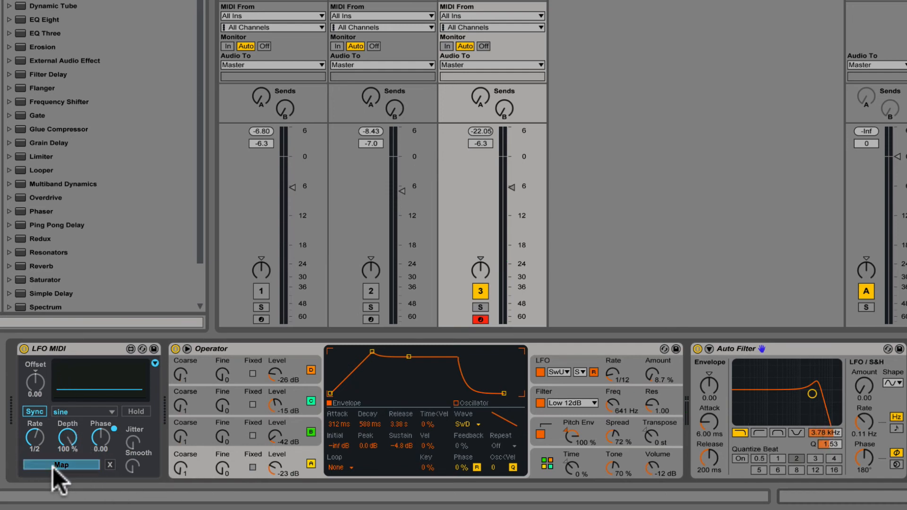
pyautogui.click(824, 433)
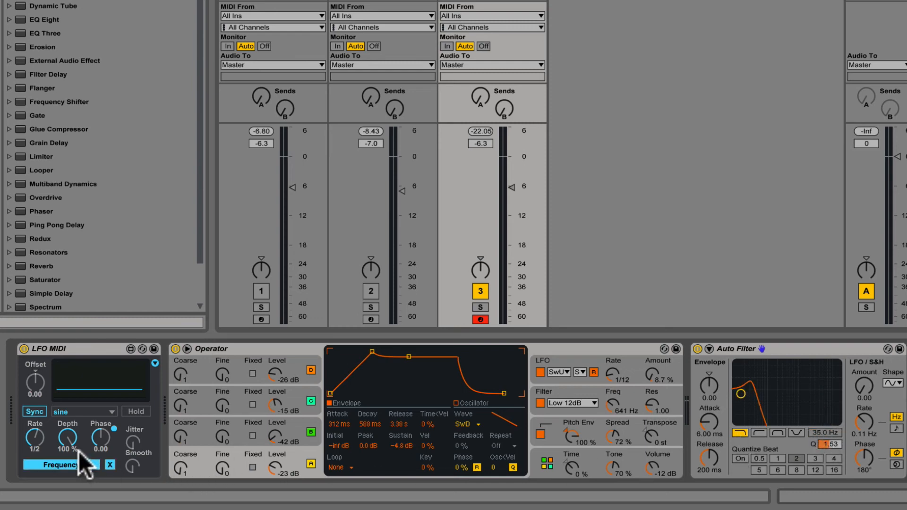
# Play the clips and reduce the LFO MIDI depth to 13.7%.
pyautogui.press('space')
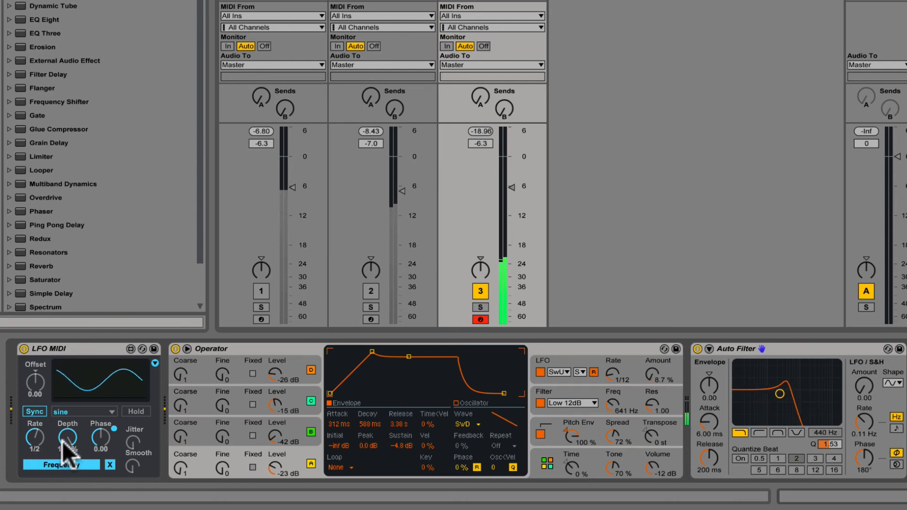
pyautogui.moveTo(66, 435); pyautogui.dragTo(66, 497)
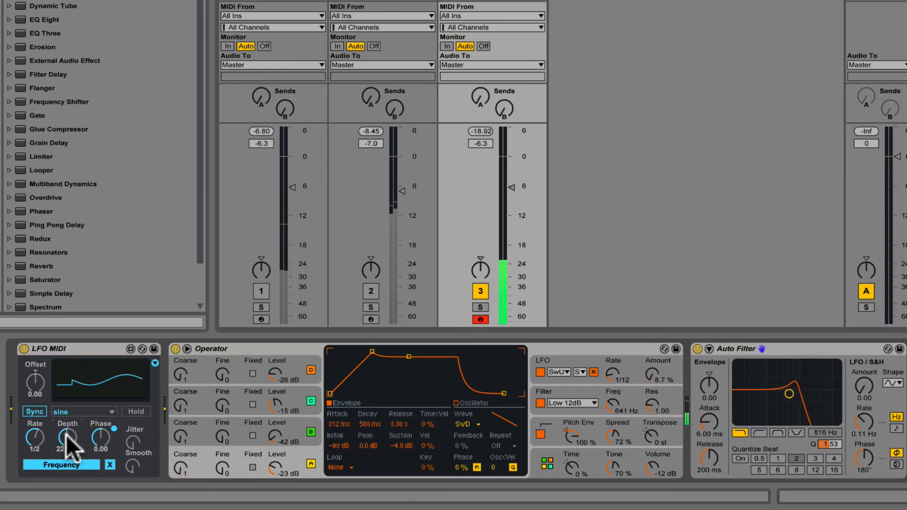
pyautogui.moveTo(69, 440); pyautogui.dragTo(68, 449)
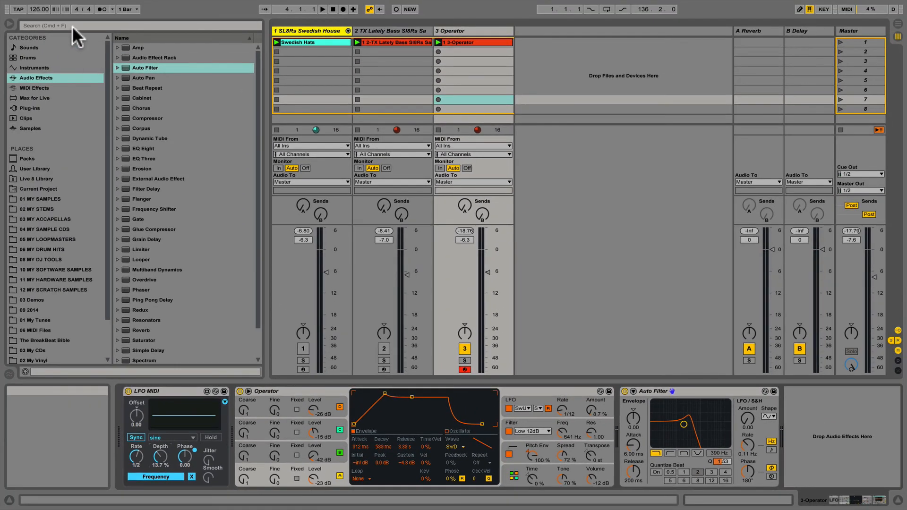
# Insert a second LFO MIDI from the "lfo" search results before Operator and map it to the Auto Filter's resonance.
pyautogui.click(72, 25)
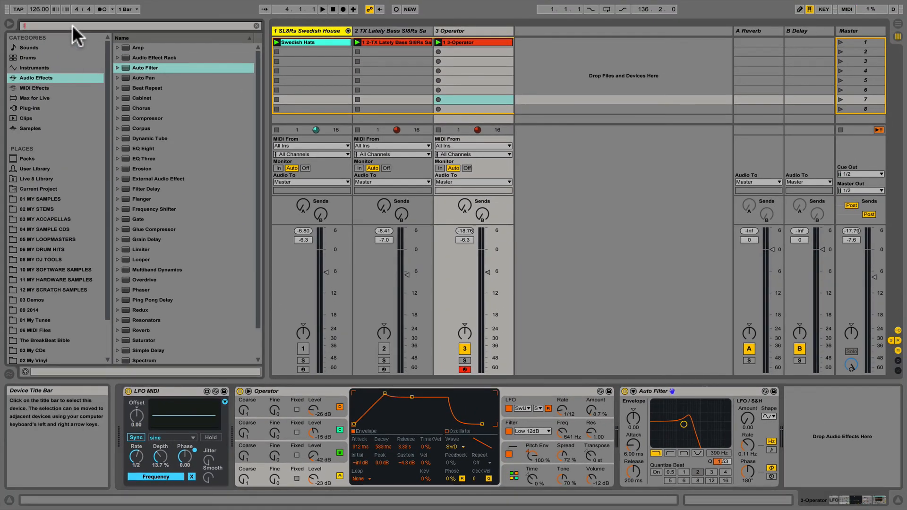
pyautogui.write('lfo')
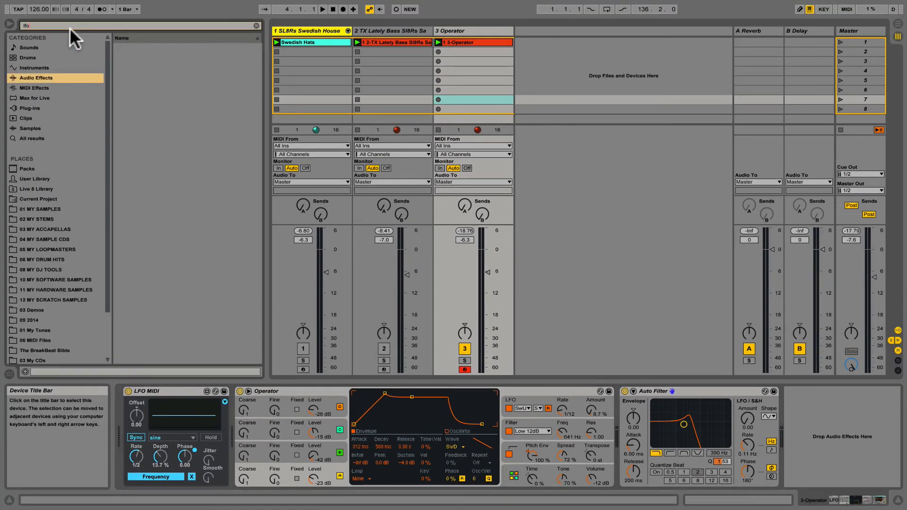
pyautogui.click(38, 97)
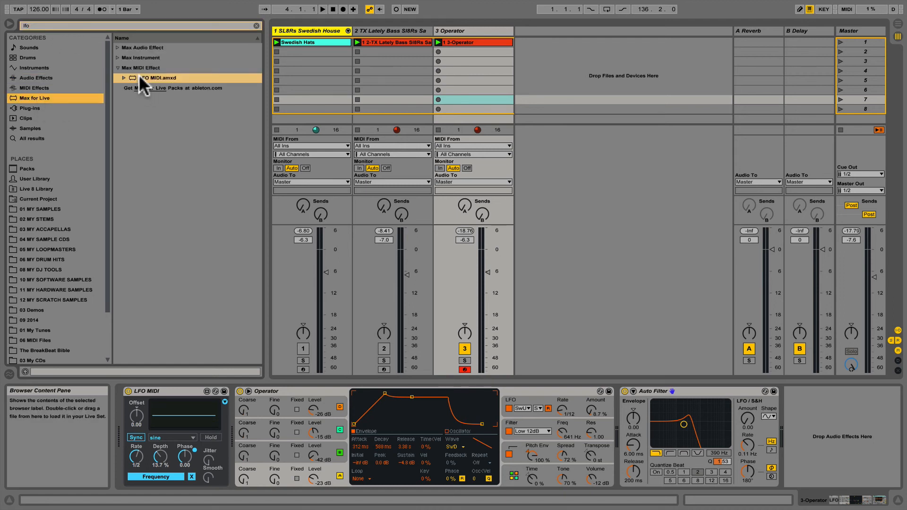
pyautogui.moveTo(145, 77); pyautogui.dragTo(300, 378)
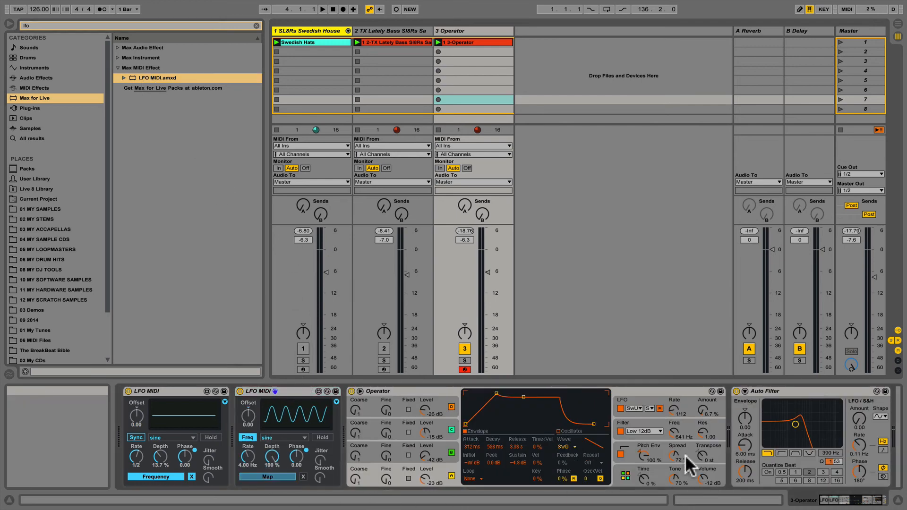
pyautogui.click(835, 462)
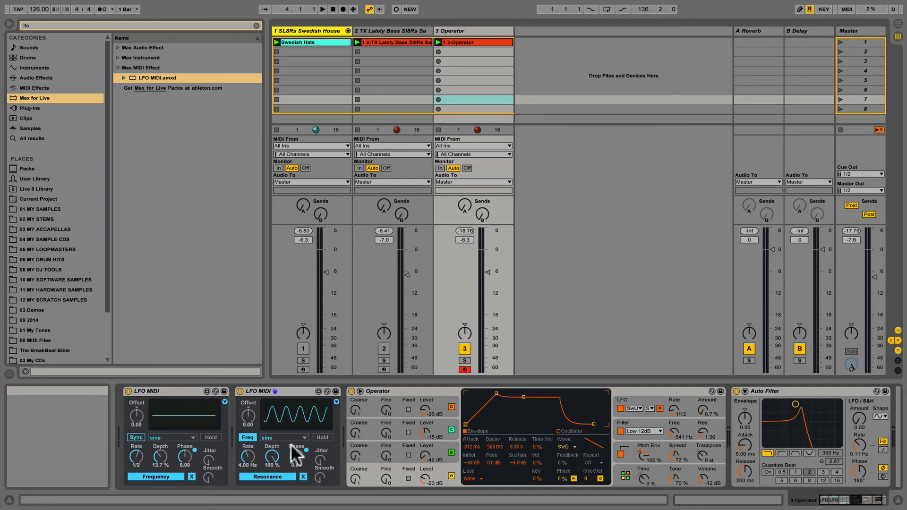
# Sync the resonance LFO MIDI to the tempo at a rate of 1/2 with 35.8% depth, and change the frequency LFO's rate during playback.
pyautogui.moveTo(275, 453); pyautogui.dragTo(273, 458)
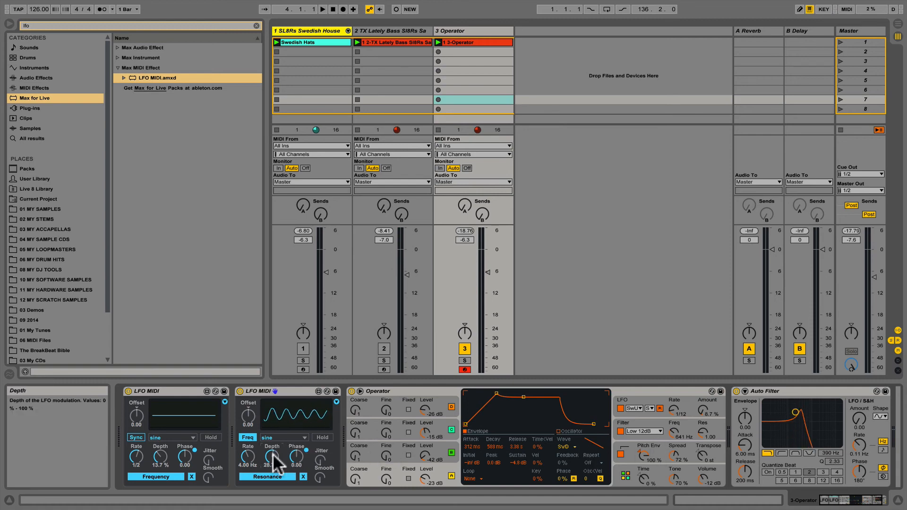
pyautogui.press('space')
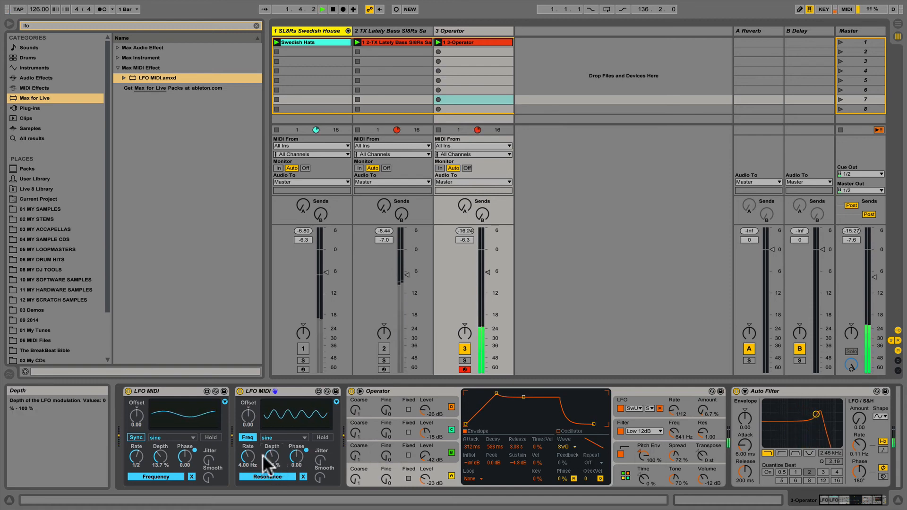
pyautogui.click(250, 437)
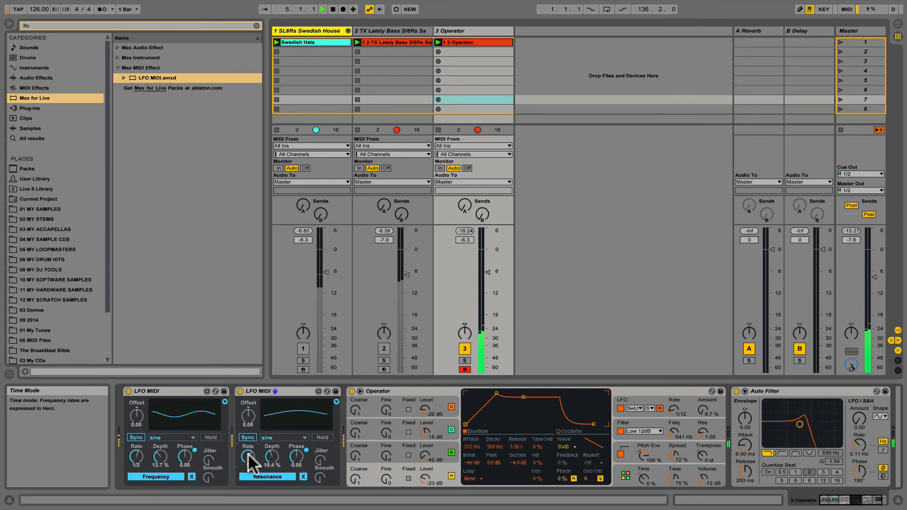
pyautogui.moveTo(138, 456); pyautogui.dragTo(138, 392)
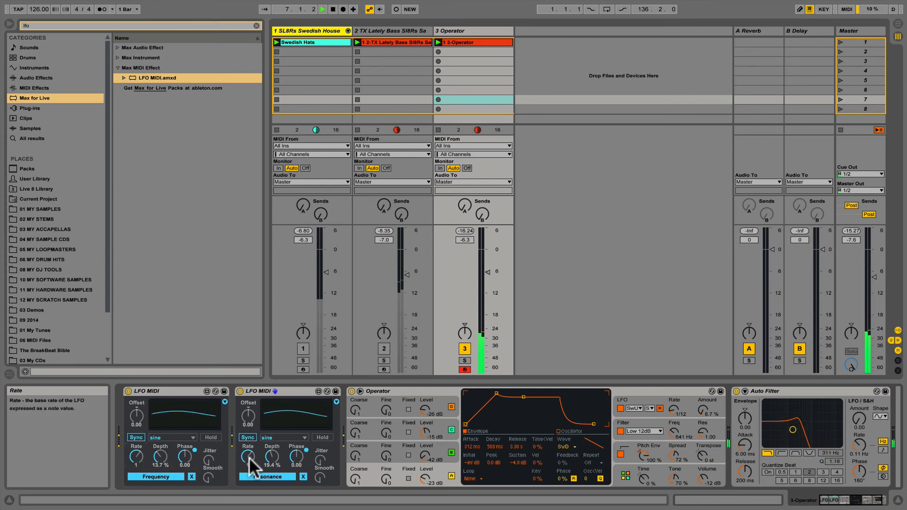
pyautogui.moveTo(248, 456); pyautogui.dragTo(272, 446)
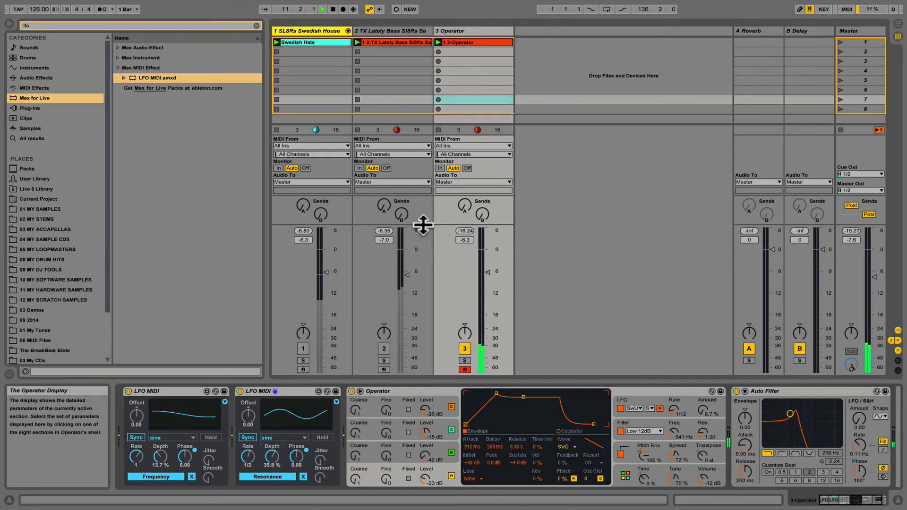
# Reactivate the bass and drum tracks during playback and set the Operator track's volume to -5.3 dB.
pyautogui.click(384, 348)
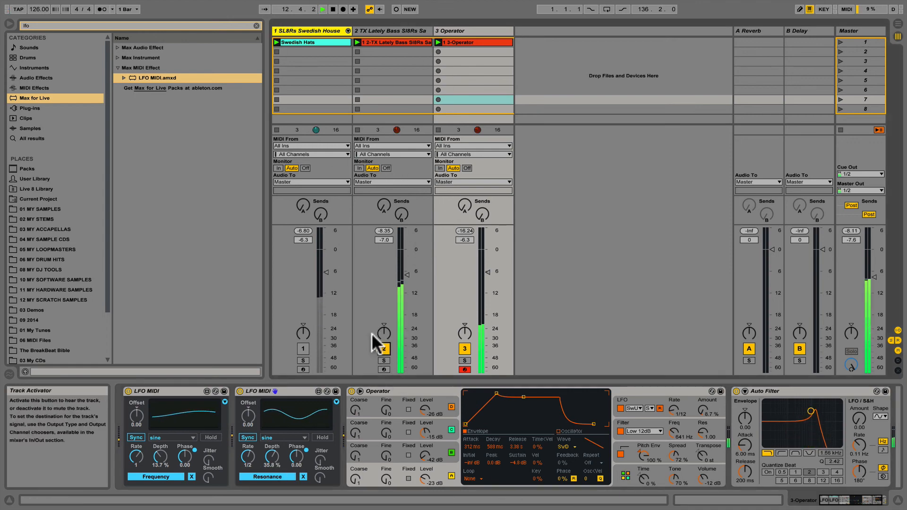
pyautogui.click(303, 348)
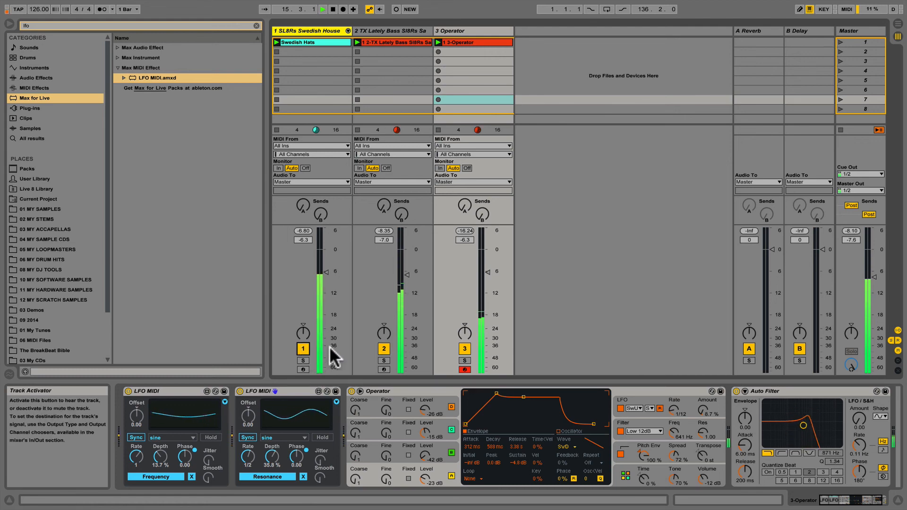
pyautogui.moveTo(487, 274); pyautogui.dragTo(486, 262)
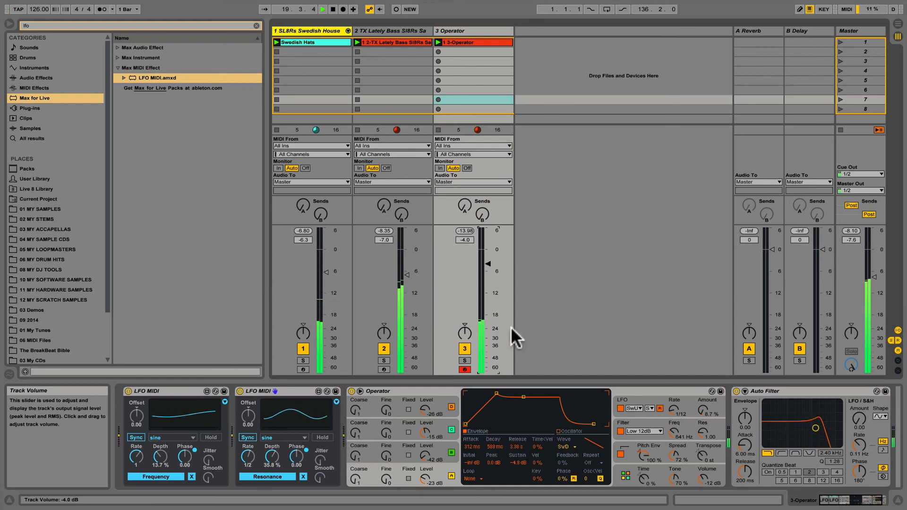
pyautogui.moveTo(489, 264); pyautogui.dragTo(488, 268)
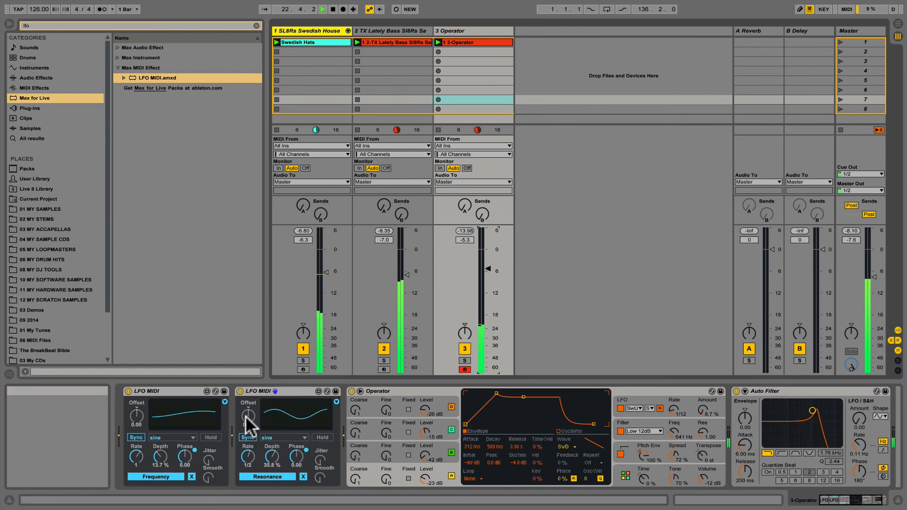
# Set the resonance LFO's offset to 0.46 and the frequency LFO's offset to 0.33, and stop playback.
pyautogui.moveTo(247, 416); pyautogui.dragTo(247, 397)
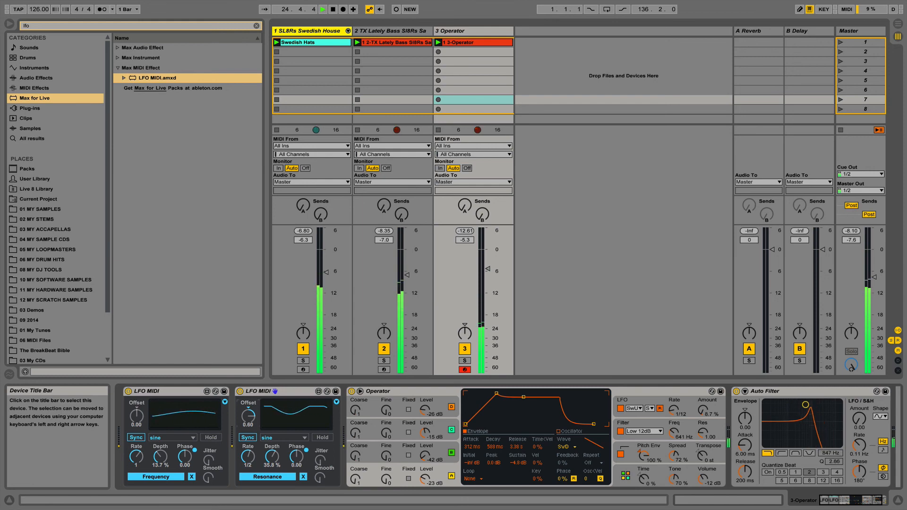
pyautogui.moveTo(248, 416); pyautogui.dragTo(249, 420)
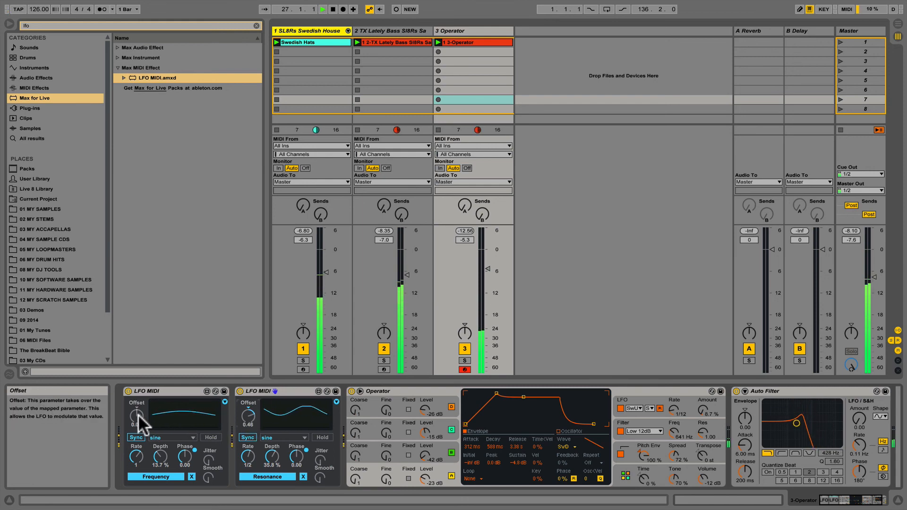
pyautogui.moveTo(138, 415); pyautogui.dragTo(137, 421)
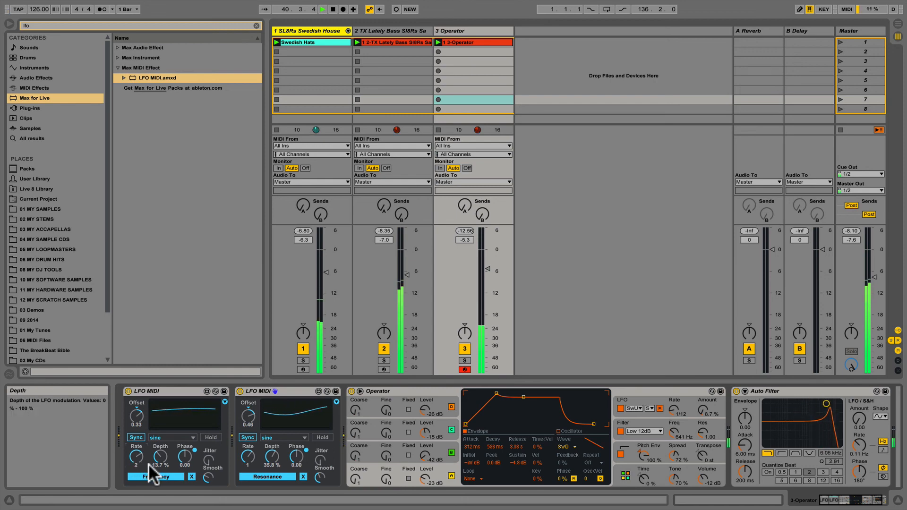
pyautogui.press('space')
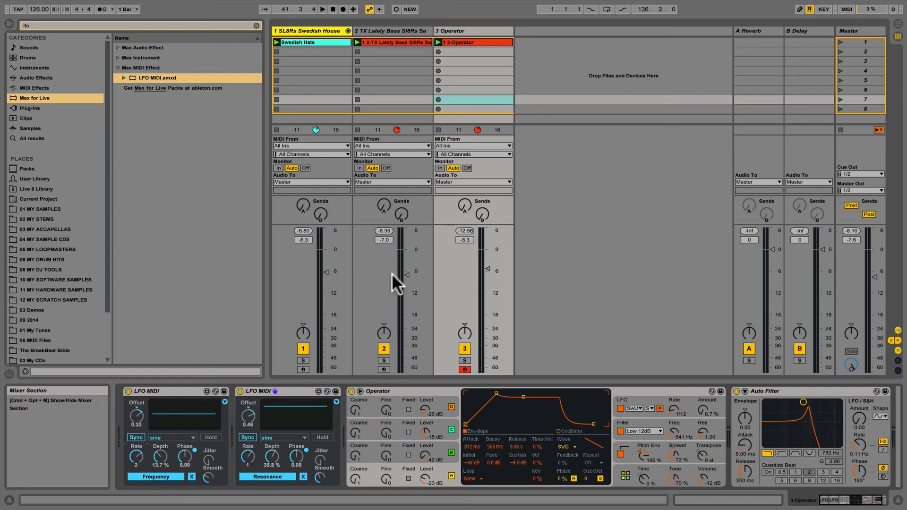
# Play the clips again, set the Operator track's volume to -4.4 dB and deactivate the drum track.
pyautogui.press('space')
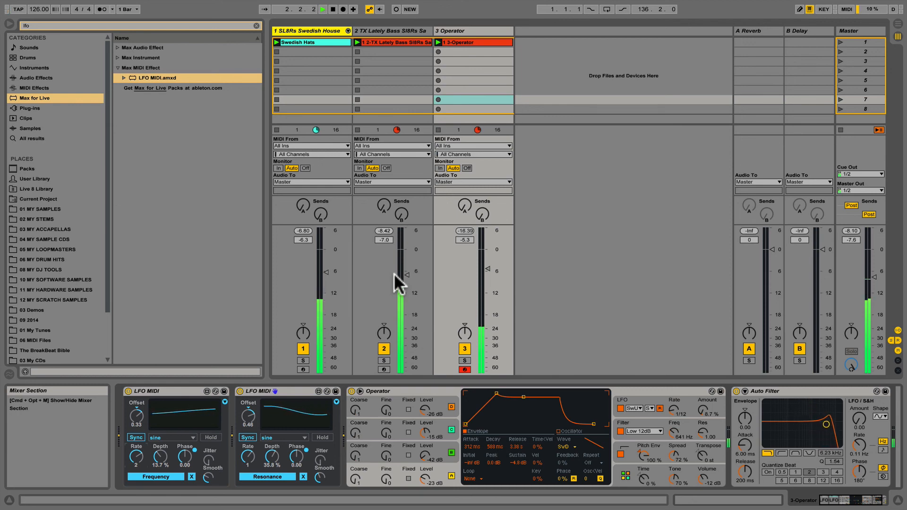
pyautogui.click(483, 266)
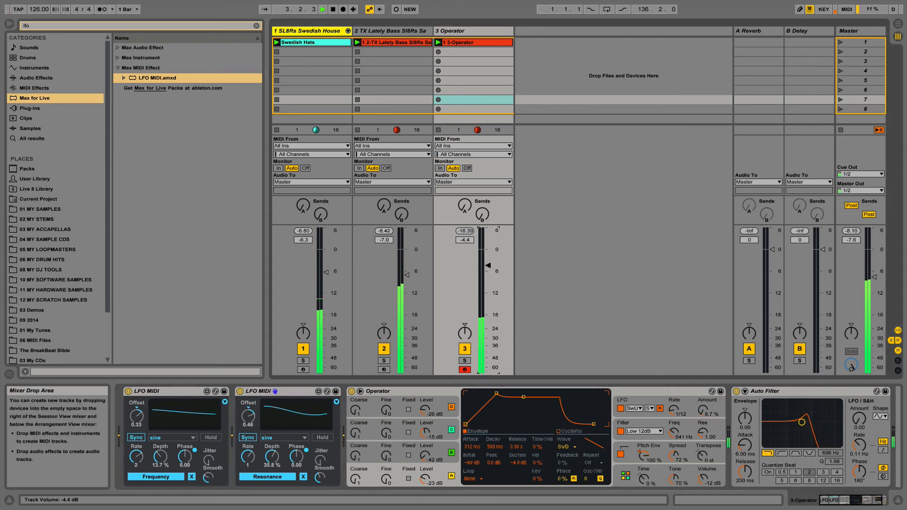
pyautogui.click(302, 348)
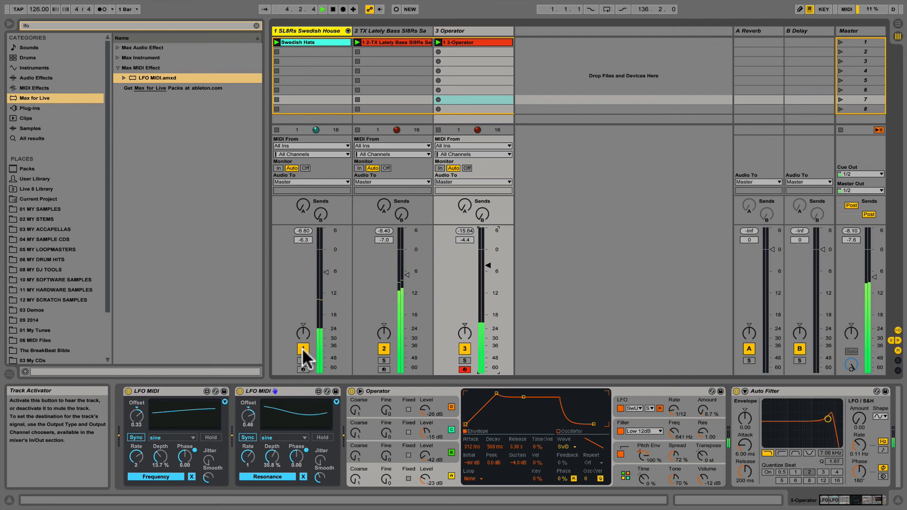
pyautogui.press('space')
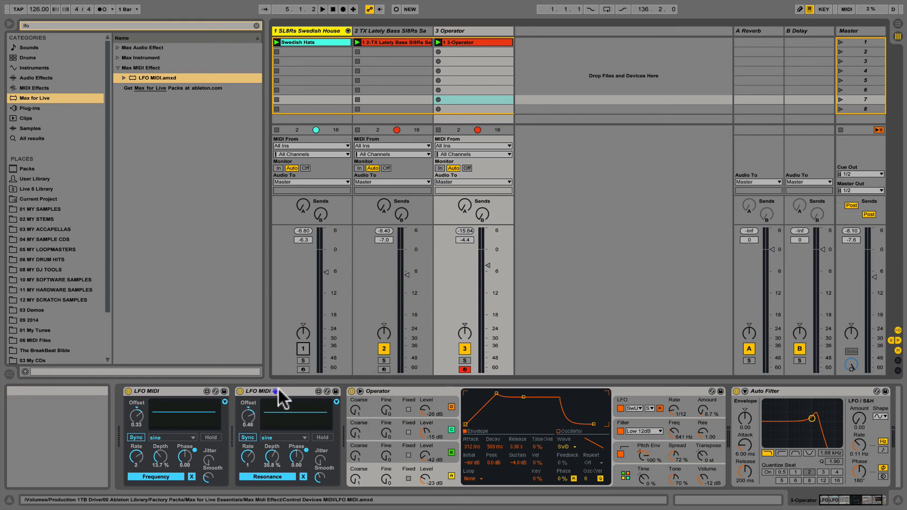
# Group both LFOs, Operator and Auto Filter into an Instrument Rack, save the rack to the User Library and play the clips.
pyautogui.click(291, 390)
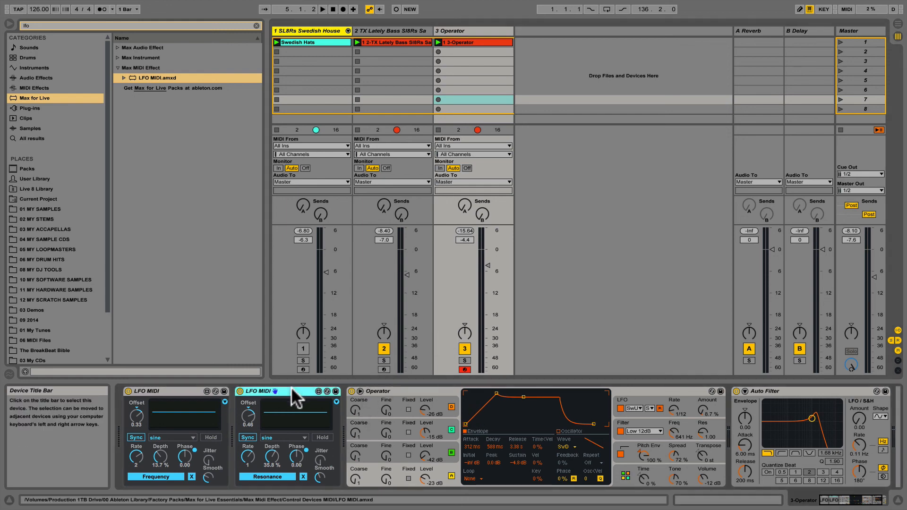
pyautogui.press('super+a')
pyautogui.rightClick(288, 389)
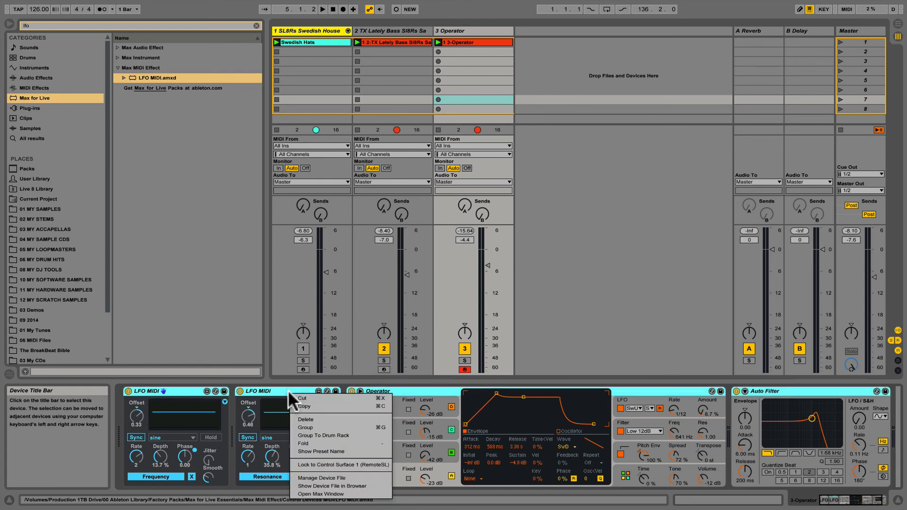
pyautogui.click(316, 426)
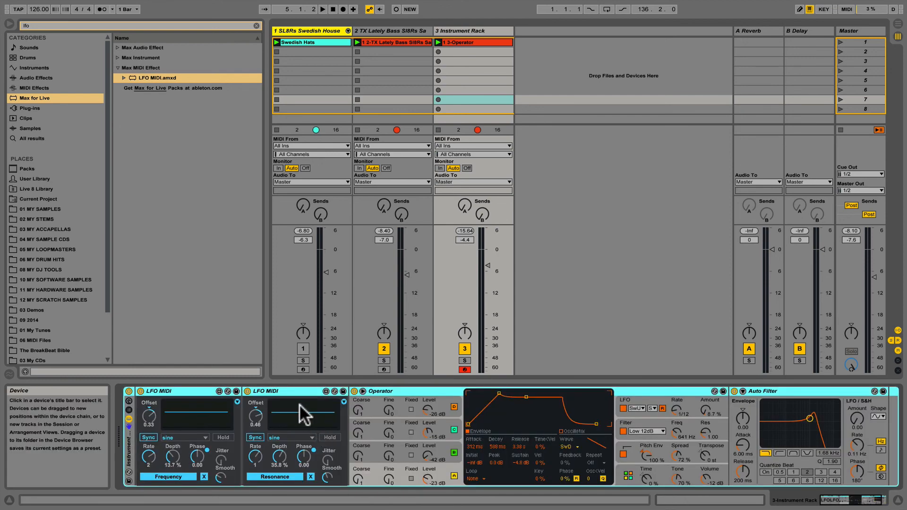
pyautogui.click(129, 481)
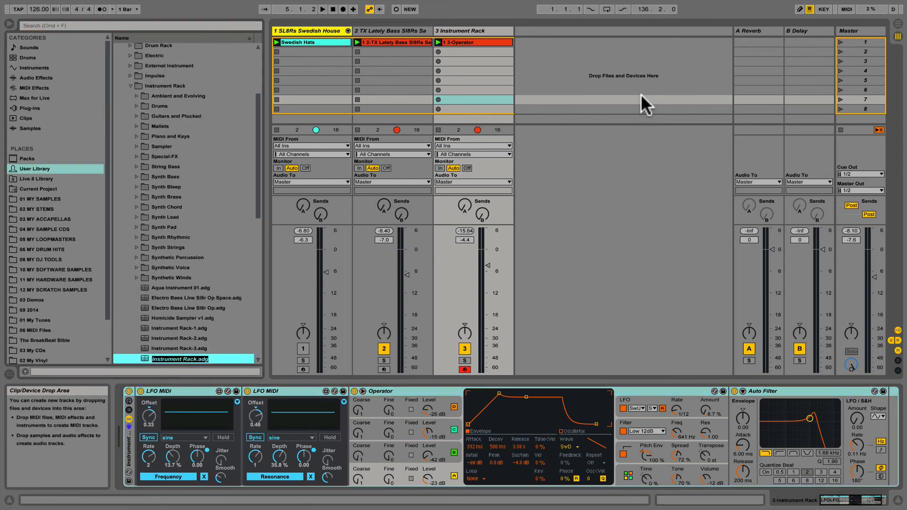
pyautogui.click(322, 10)
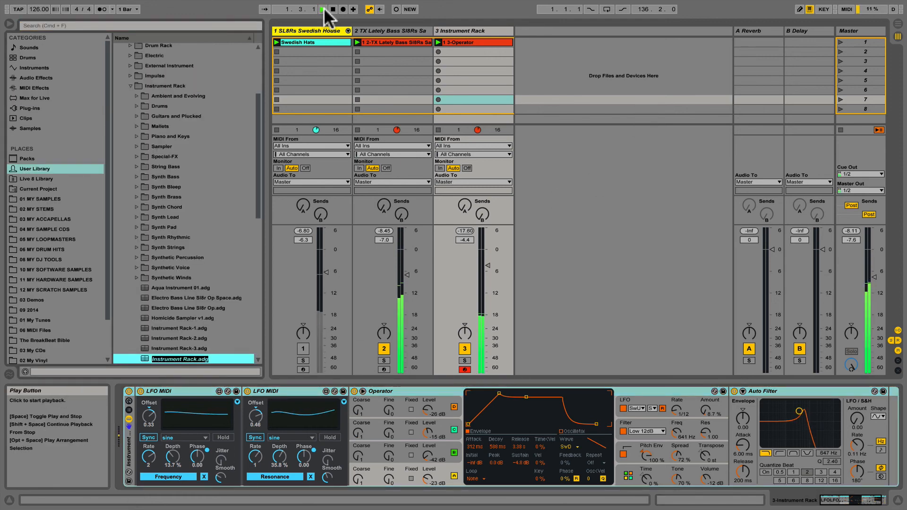